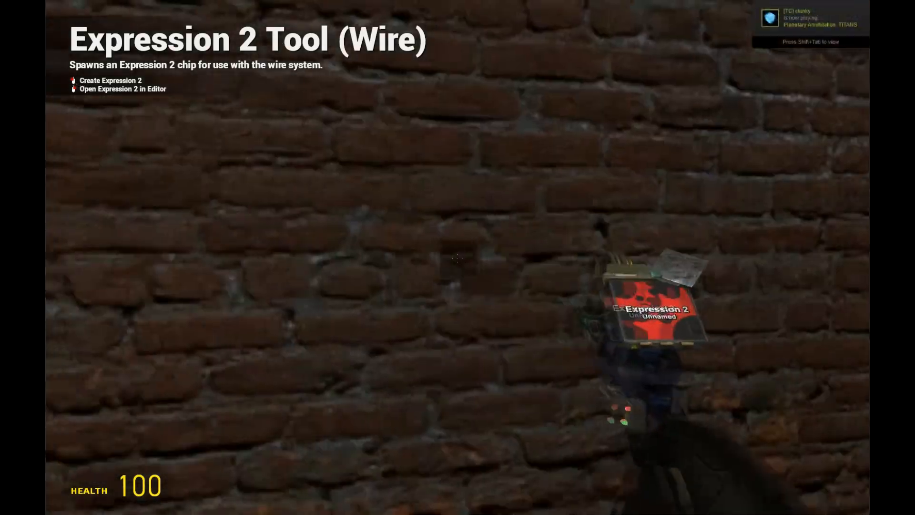
- Place an Expression 2 chip on the wall and clear its default template code
click(457, 258)
right_click(458, 258)
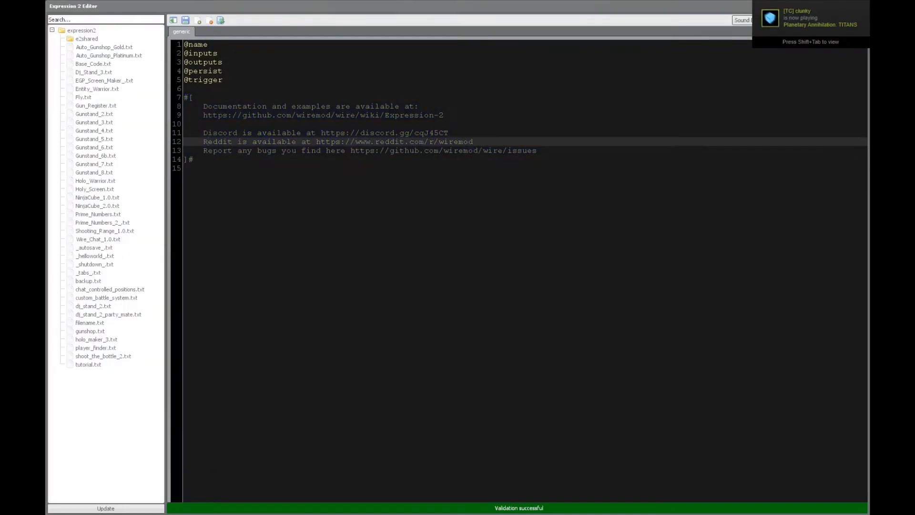
key(shift+Down)
key(shift+Down)
key(shift+Down)
key(BackSpace)
key(shift+Up)
key(shift+Up)
key(shift+Up)
key(BackSpace)
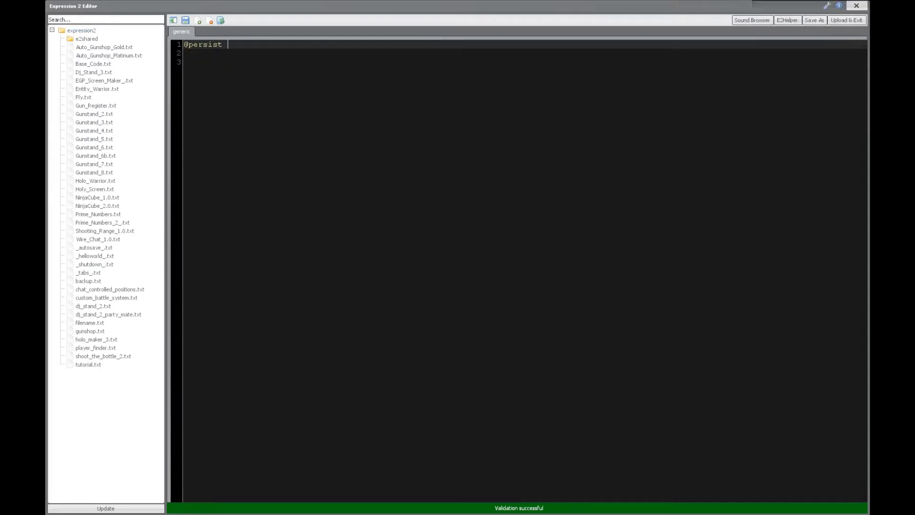
text(Matrix:)
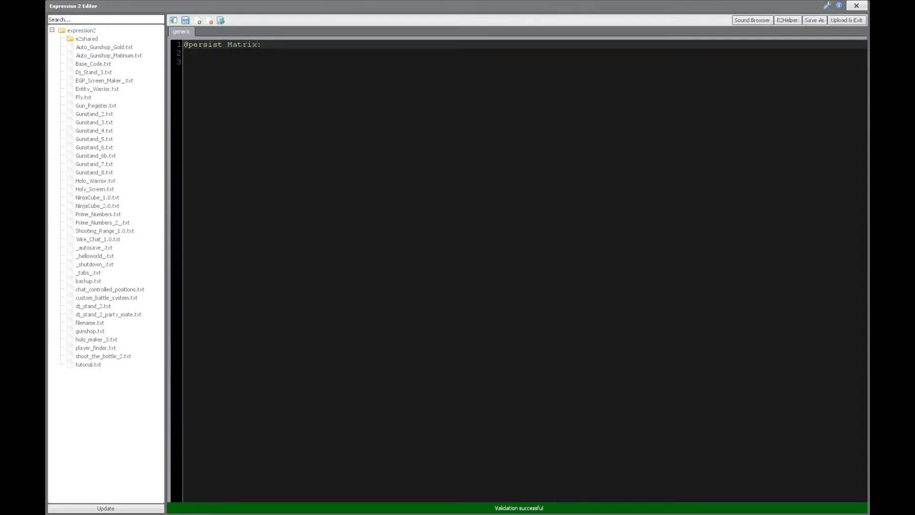
text(matrix4)
key(Return)
key(Return)
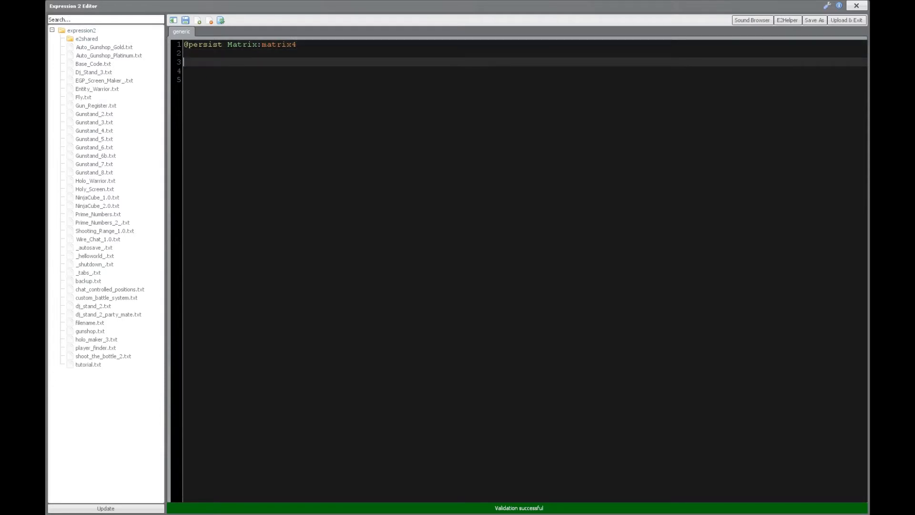
text(Matrix = )
text(identity4())
key(Return)
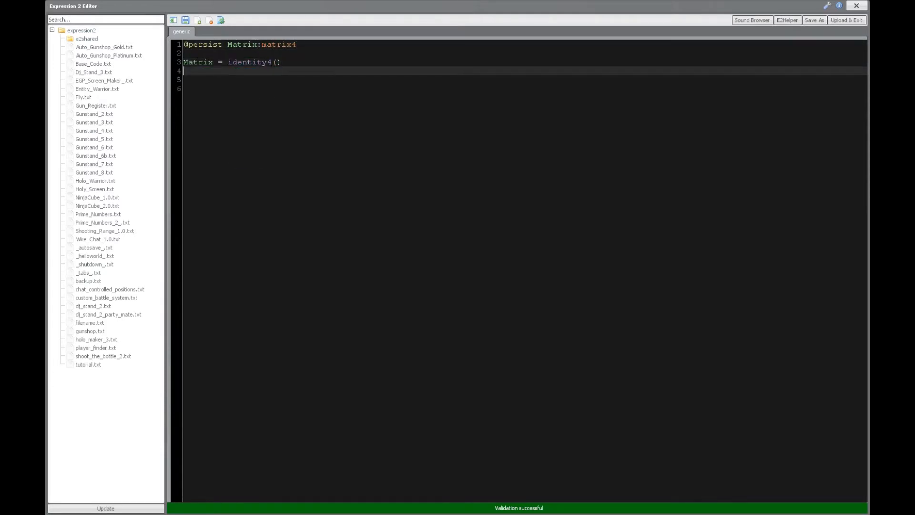
key(Return)
text(print( )
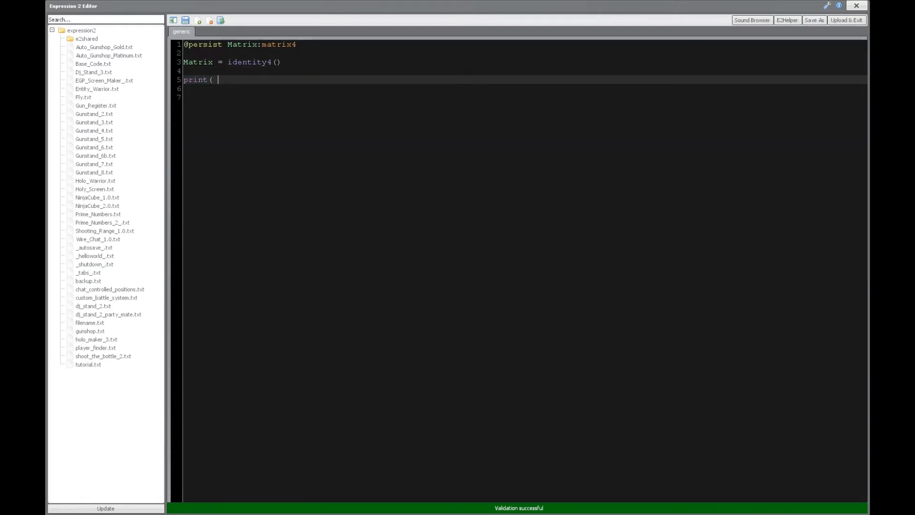
text(Matrix)
text( ))
- Upload the script and read the printed identity matrix in chat
click(847, 19)
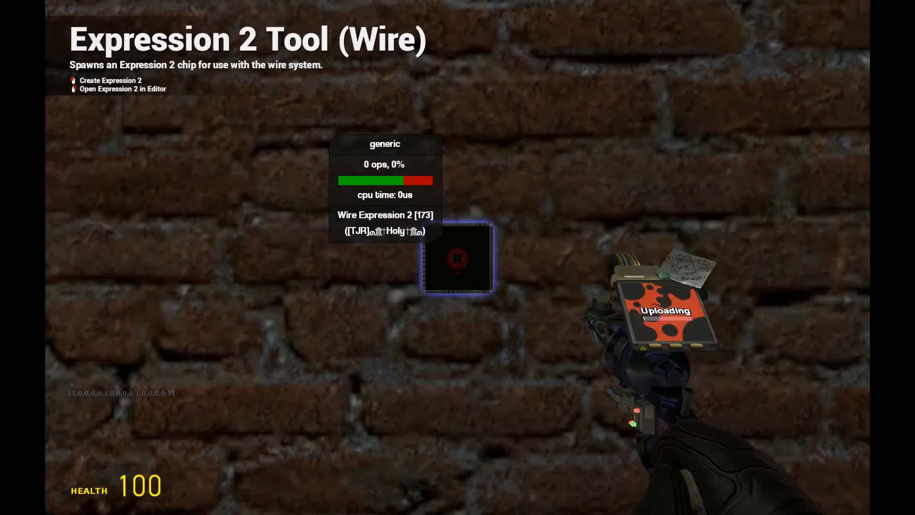
key(y)
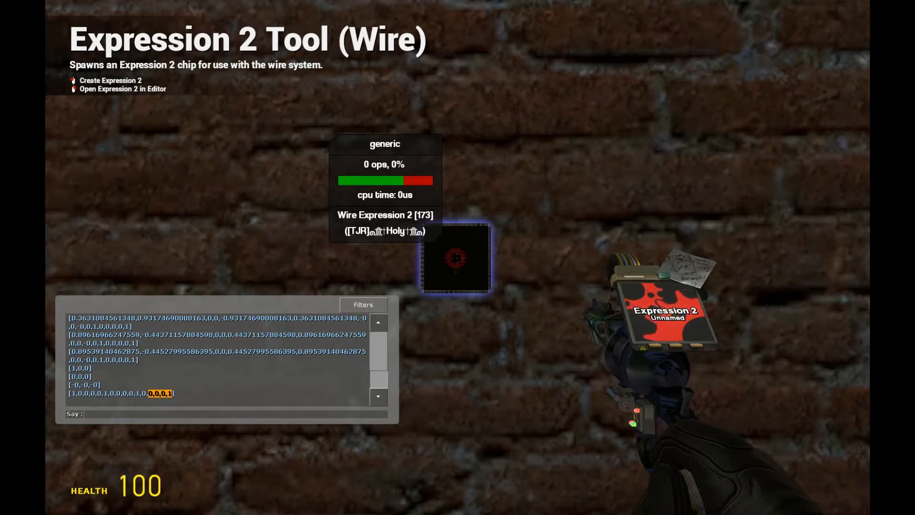
key(Escape)
- Replace identity4() with matrix4(1,...,16), adding the missing 11, and upload it
right_click(456, 258)
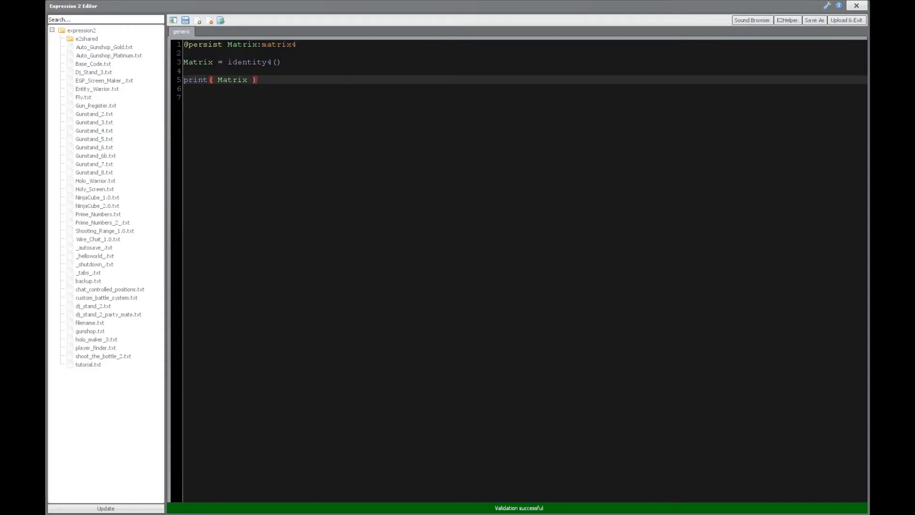
double_click(249, 62)
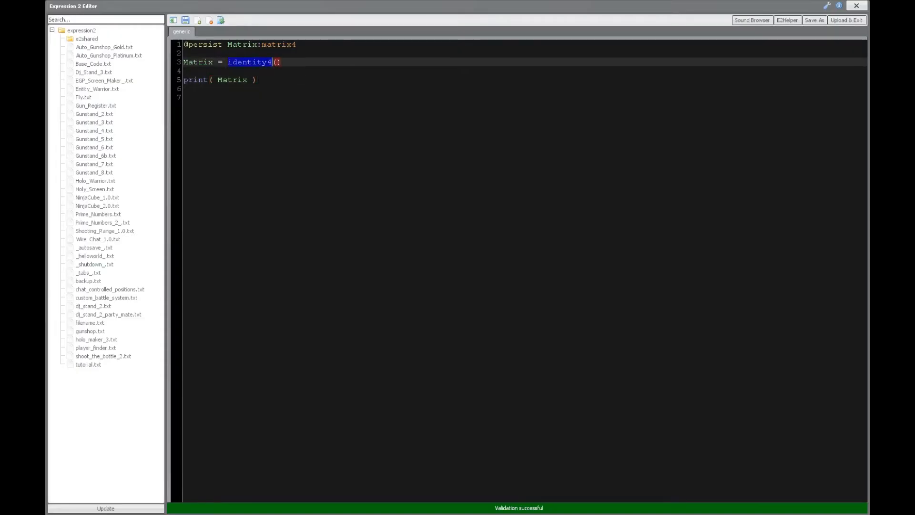
text(matrix4)
click(847, 20)
right_click(456, 257)
text(1)
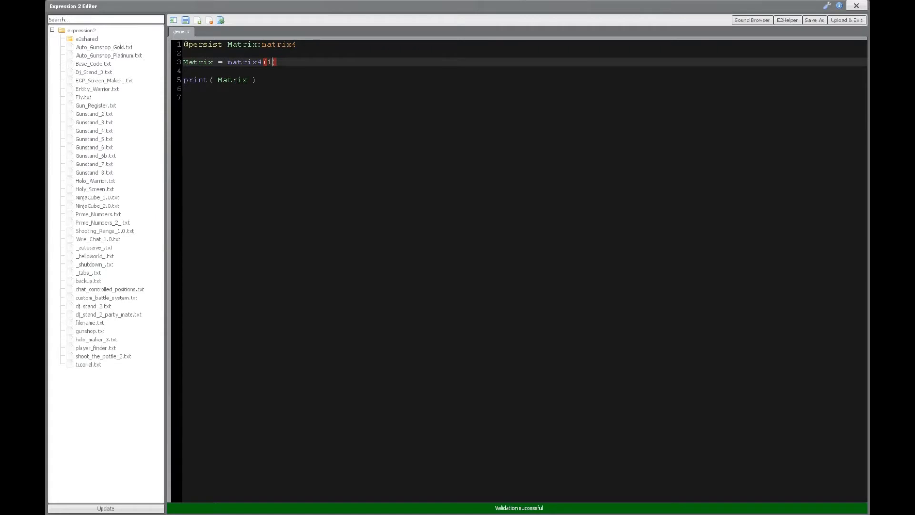
text(,2,3,4,5,6,7,8,)
text(9,10,12,)
text(13,14,15,)
text(16)
click(371, 62)
text(11,)
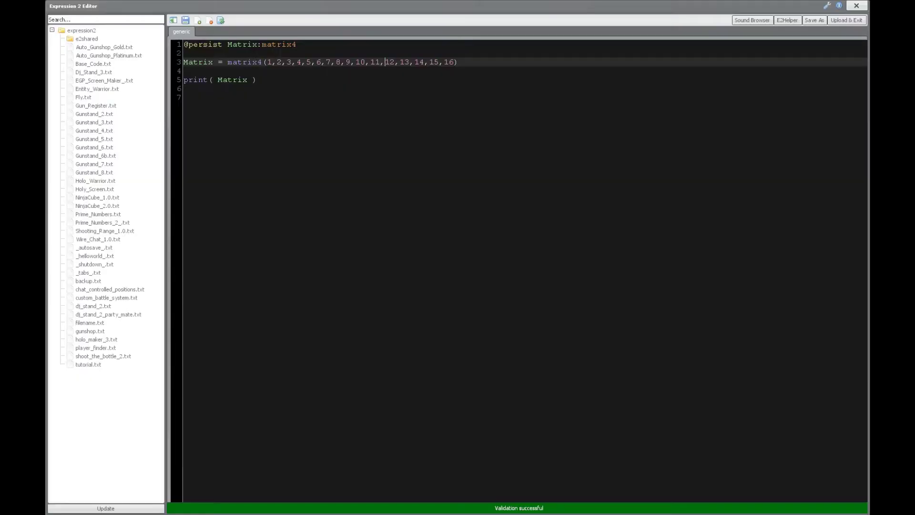
- Wrap the values into four vec4 rows of 1–16 inside matrix4() and upload the script
click(265, 62)
text(vec4()
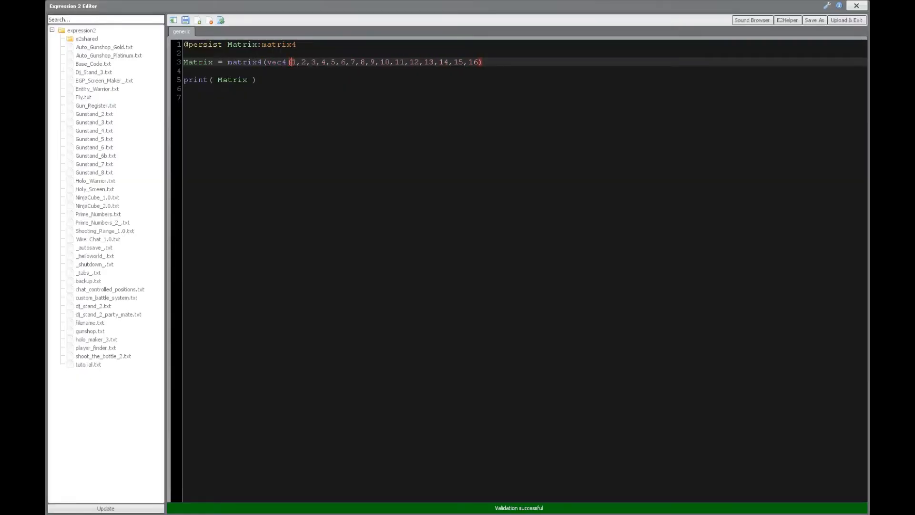
click(330, 62)
text())
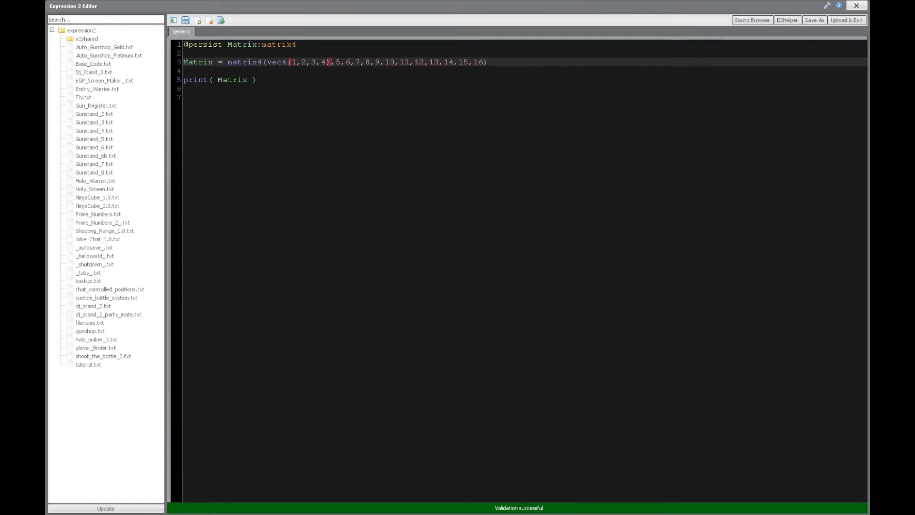
key(Right)
text(vec4()
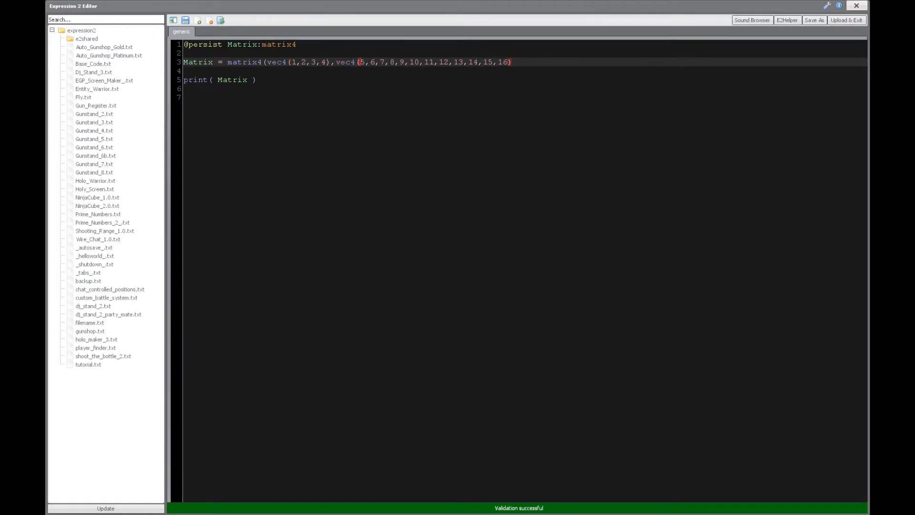
text())
key(Right)
text(vec4)
text())
key(Right)
text(vec4()
text())
click(847, 20)
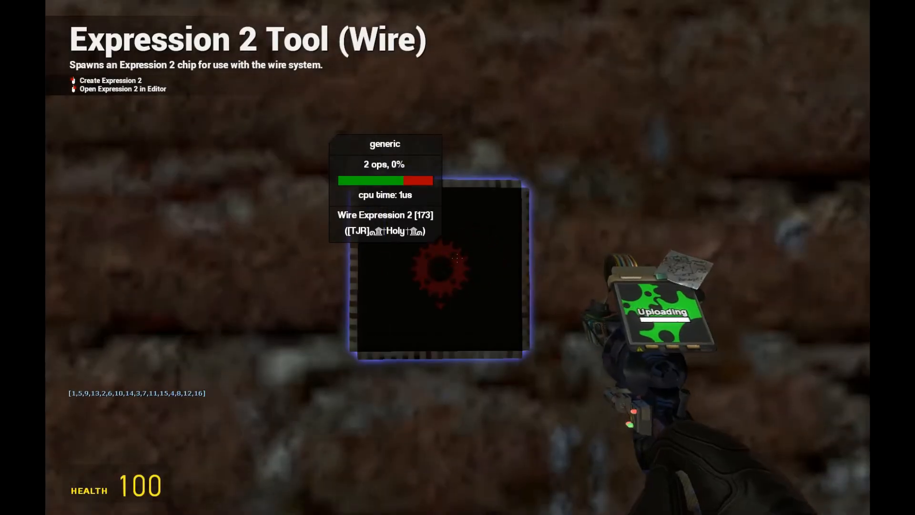
- Review the column-ordered printout in chat, then reopen the chip's code
key(y)
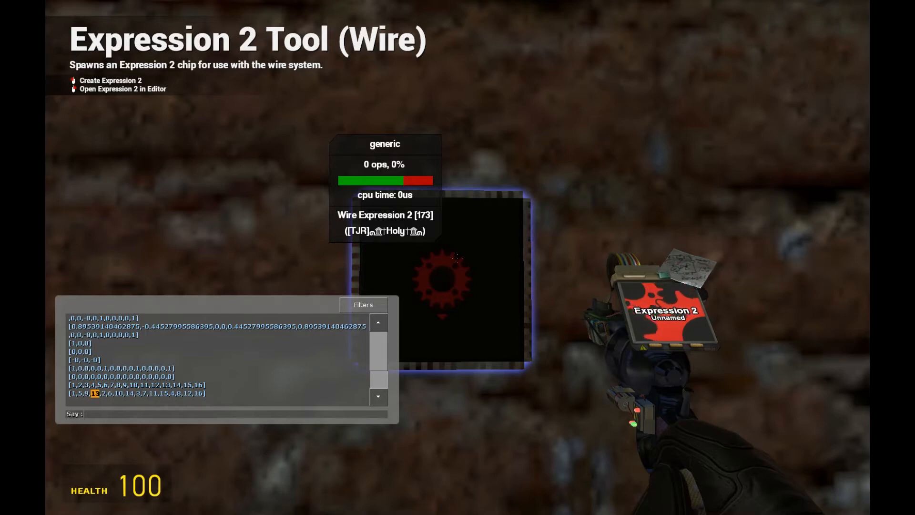
key(Return)
right_click(459, 257)
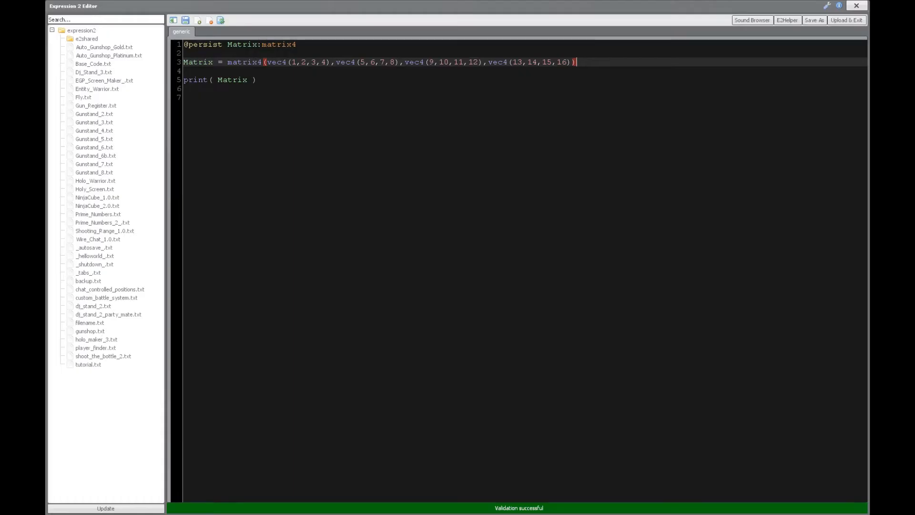
- Change matrix4 to rowMatrix4 on line 3, upload it and reopen the editor
click(228, 62)
key(Delete)
text(rowM)
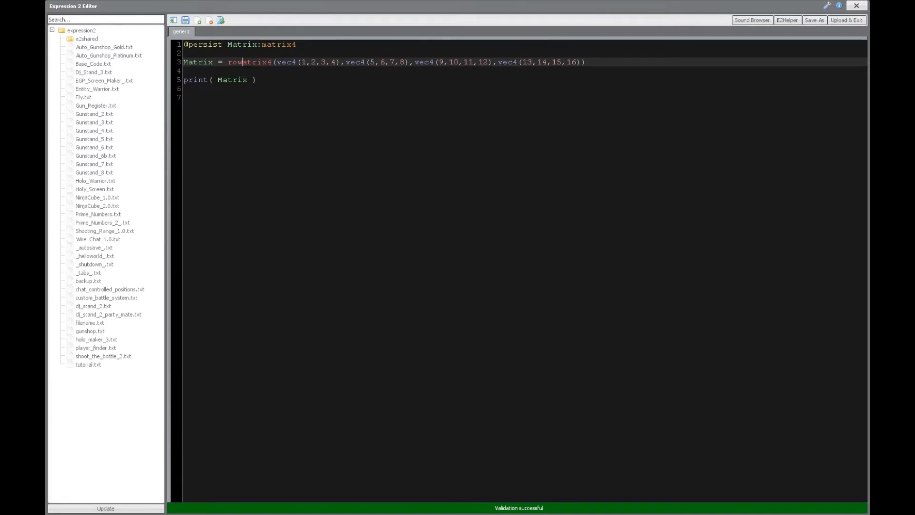
click(847, 20)
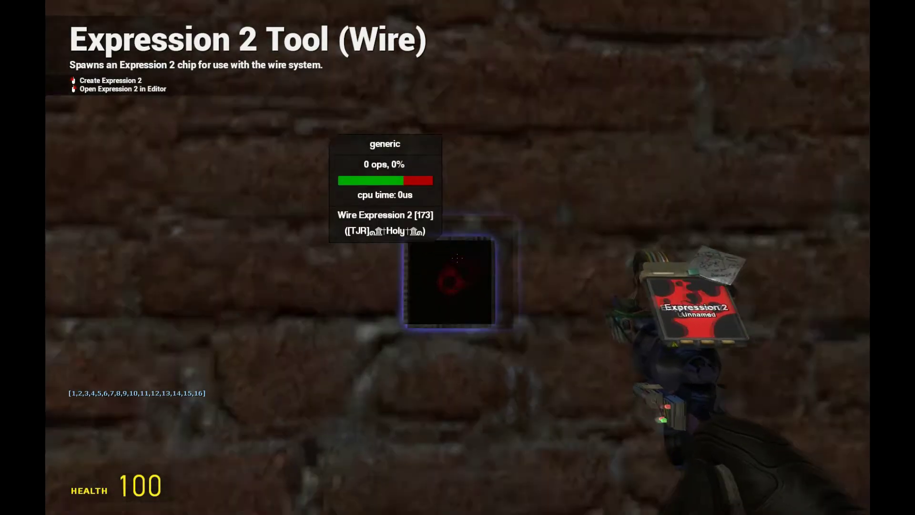
right_click(457, 258)
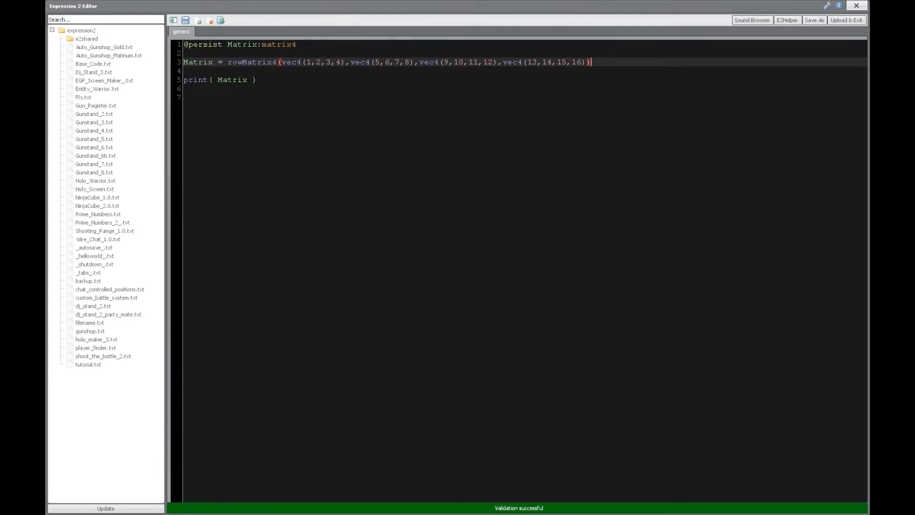
- Add Matrix = Matrix:swapRows(1,3) and revert rowMatrix4 back to matrix4
key(Return)
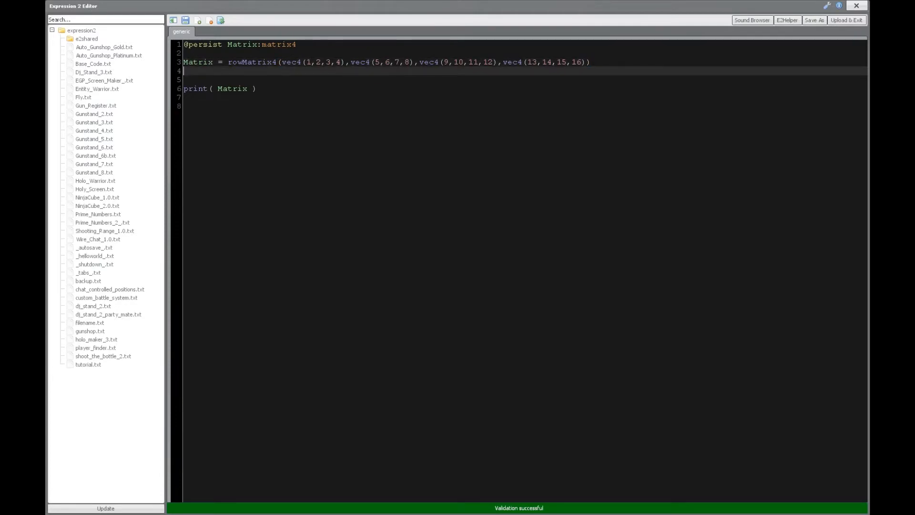
text(Matrix =)
text( Matrix:)
text(swapRow)
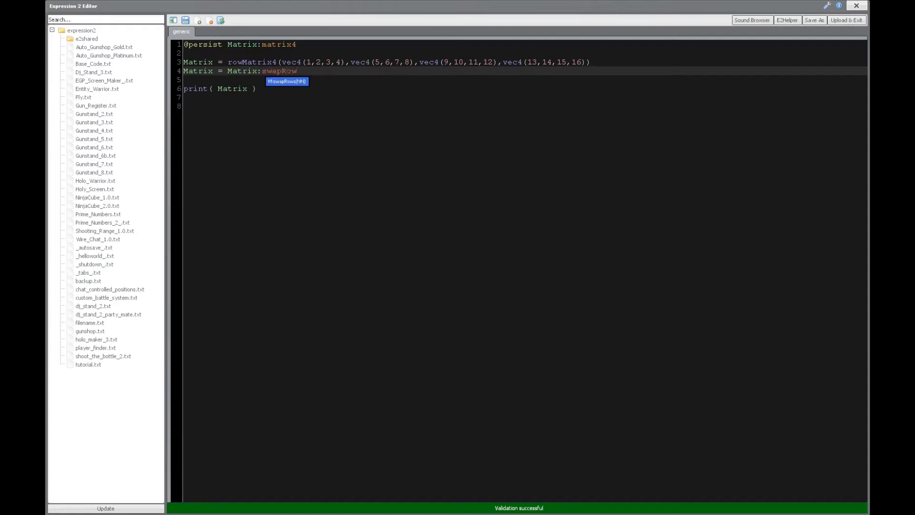
text(s(1,2)
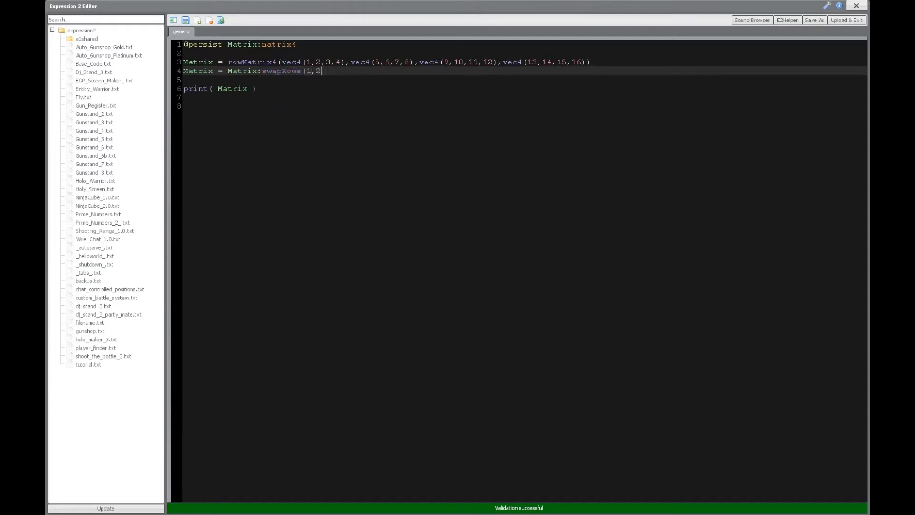
text())
click(846, 20)
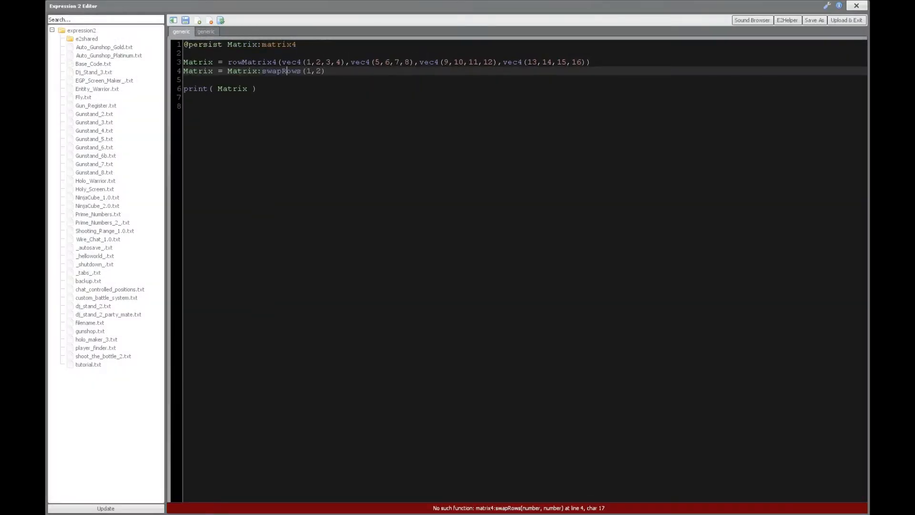
drag(244, 62, 228, 62)
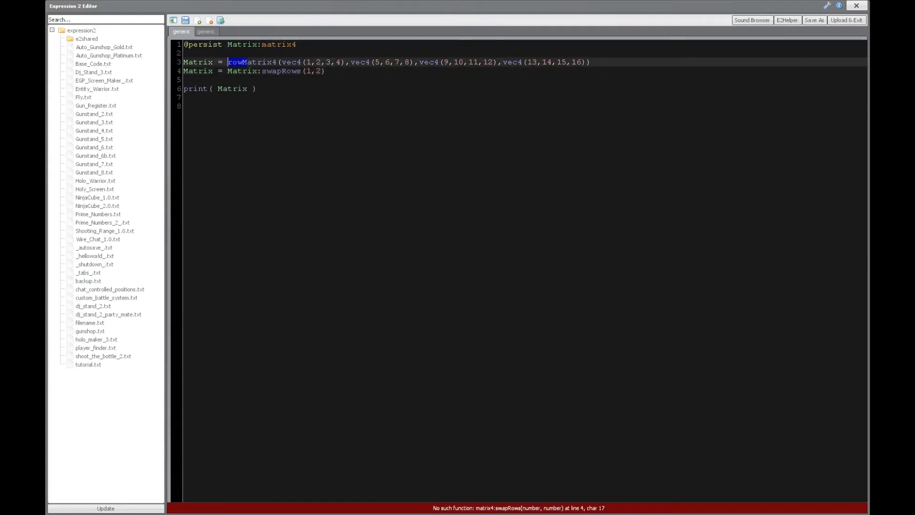
key(BackSpace)
text(m)
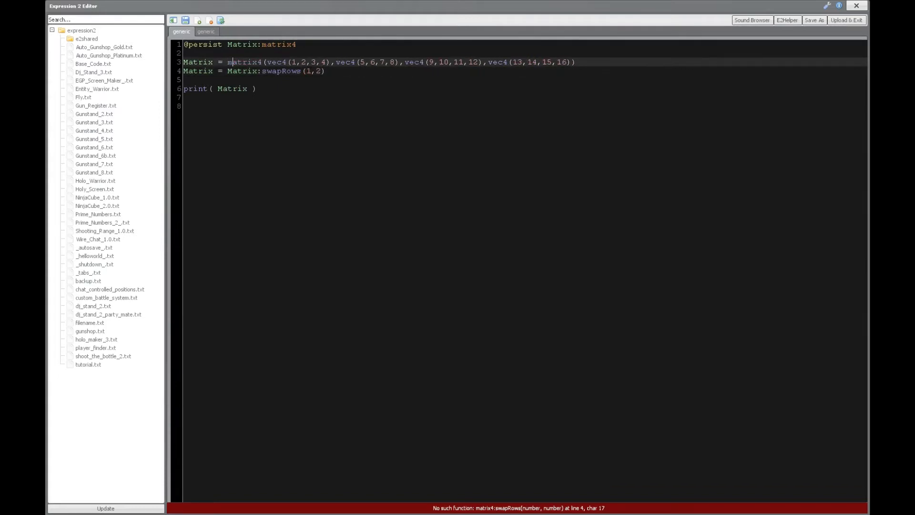
- Upload the swapRows script to test it and close the extra editor tab
key(Down)
click(847, 20)
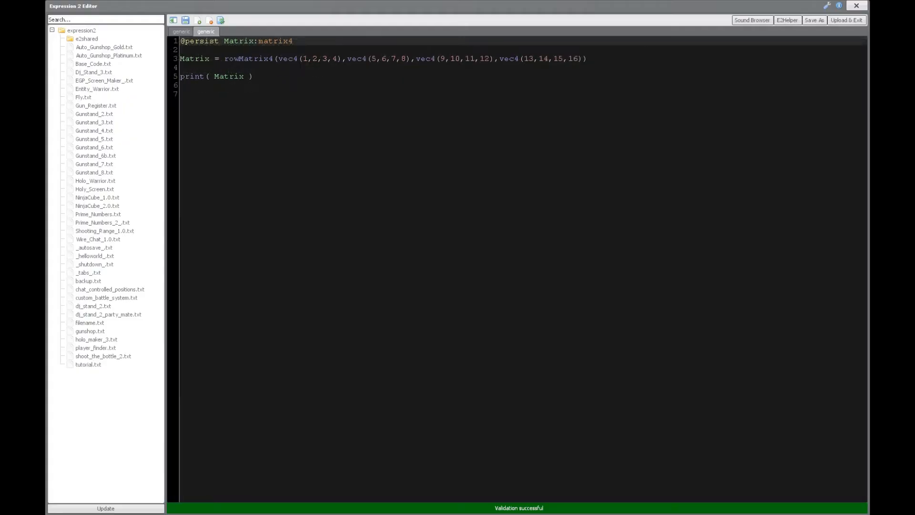
right_click(207, 31)
click(222, 43)
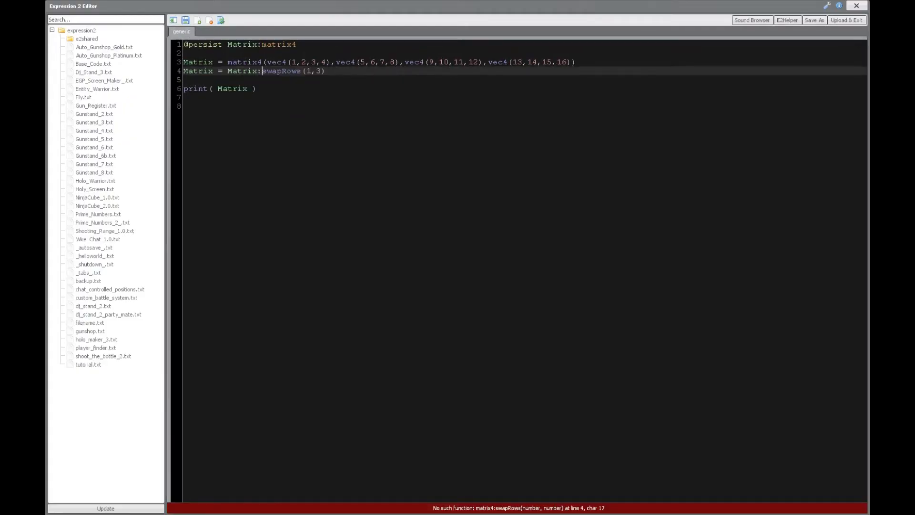
- Rename swapRows to swapColumns, upload it and reopen the code
key(ctrl+Right)
key(shift+ctrl+Right)
text(Co,)
key(BackSpace)
text(lumns)
key(ctrl+s)
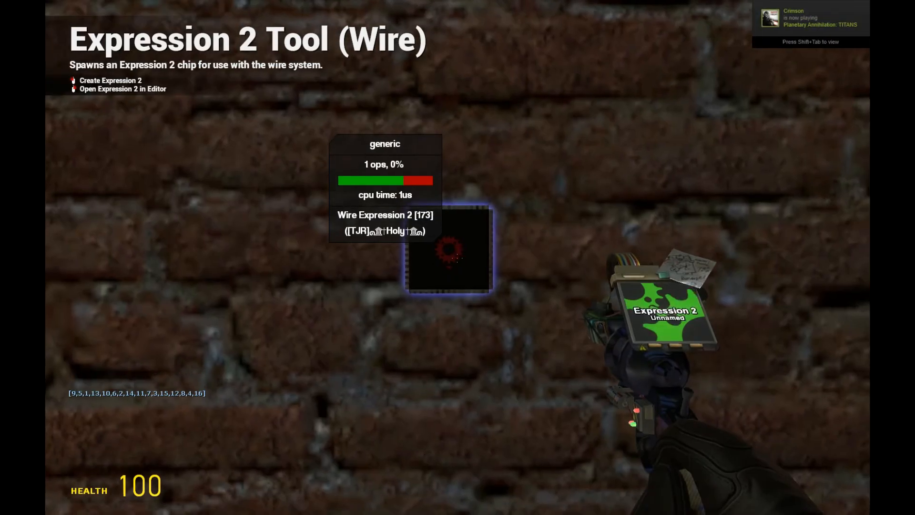
right_click(449, 250)
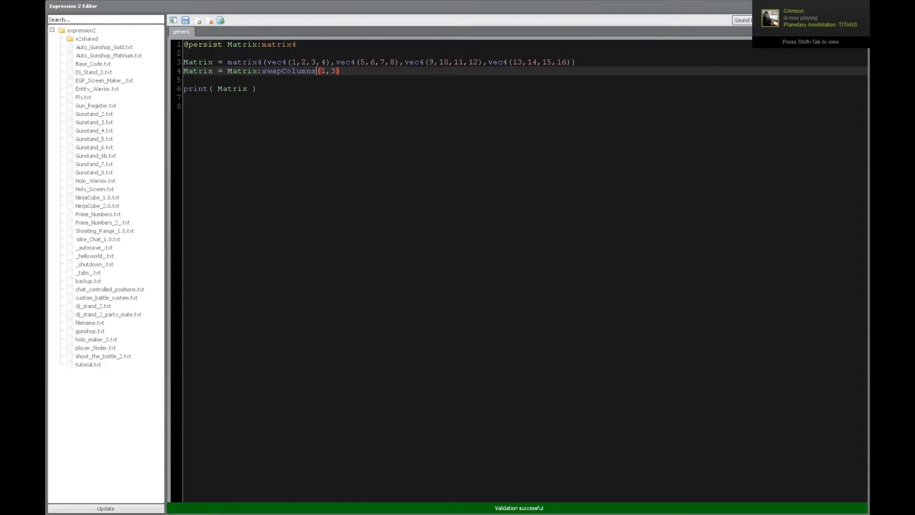
- Switch to rowMatrix4, test it, then change swapColumns arguments to (1,2) and upload
click(228, 62)
text(rowM)
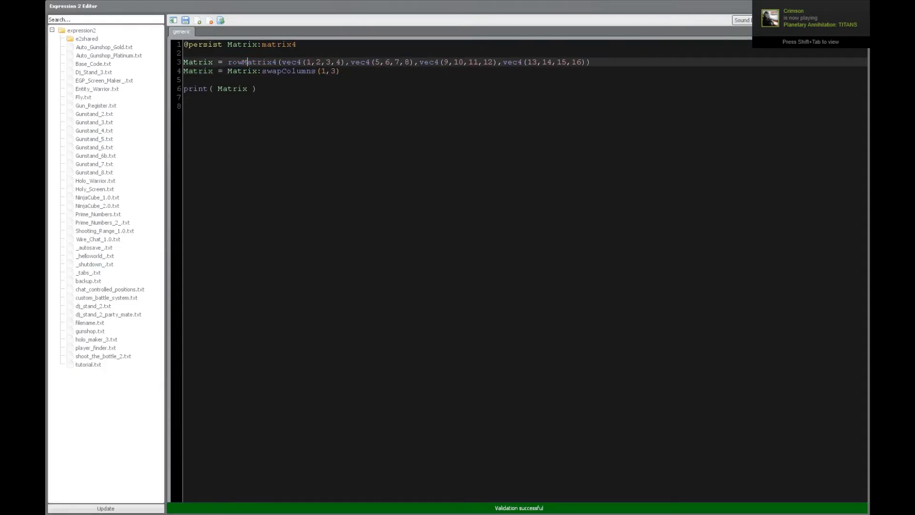
key(ctrl+s)
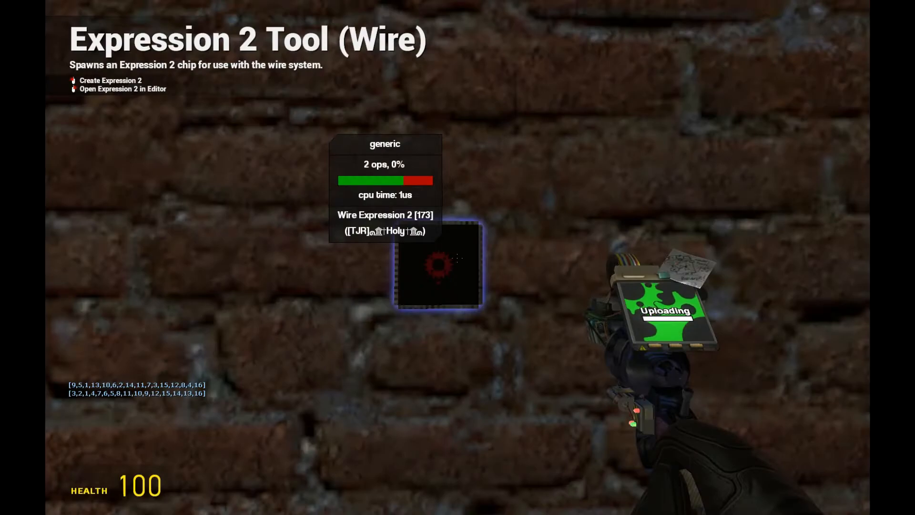
right_click(449, 250)
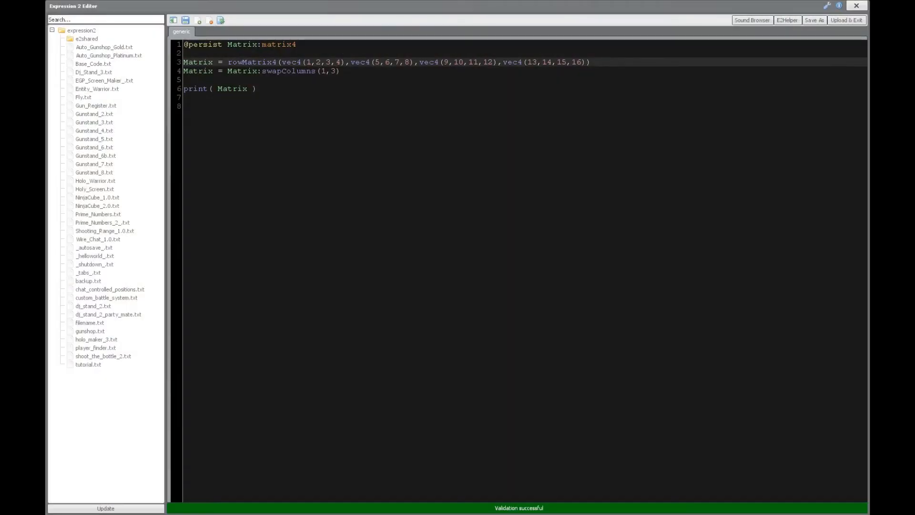
drag(322, 70, 333, 71)
text(,2)
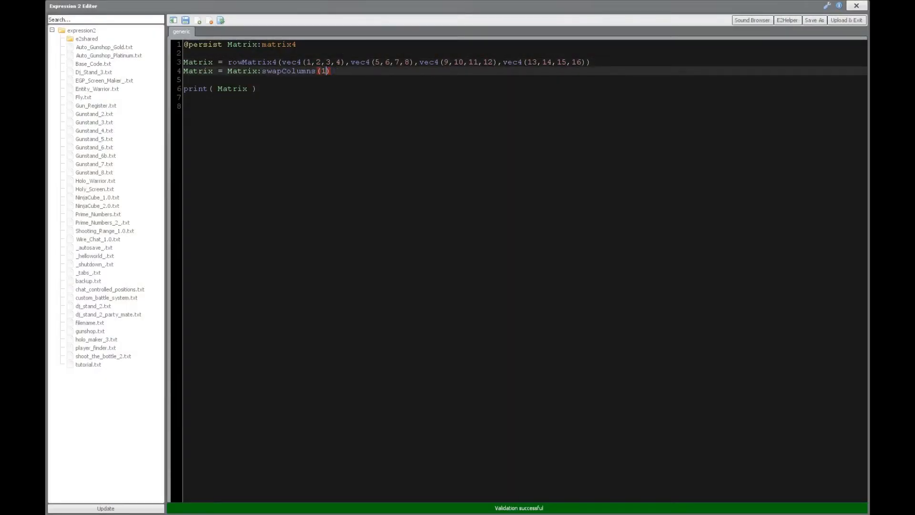
click(847, 20)
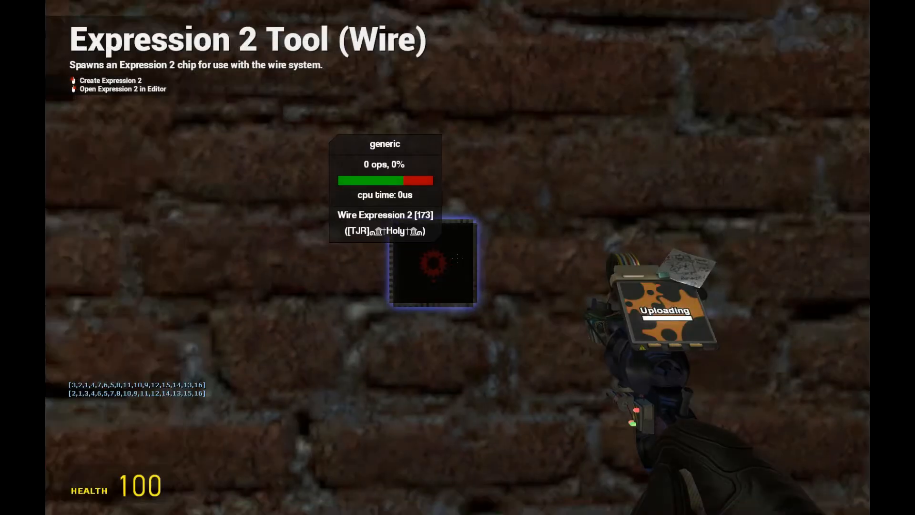
- Clear the matrix construction on line 3 and select swapColumns for replacement
right_click(458, 257)
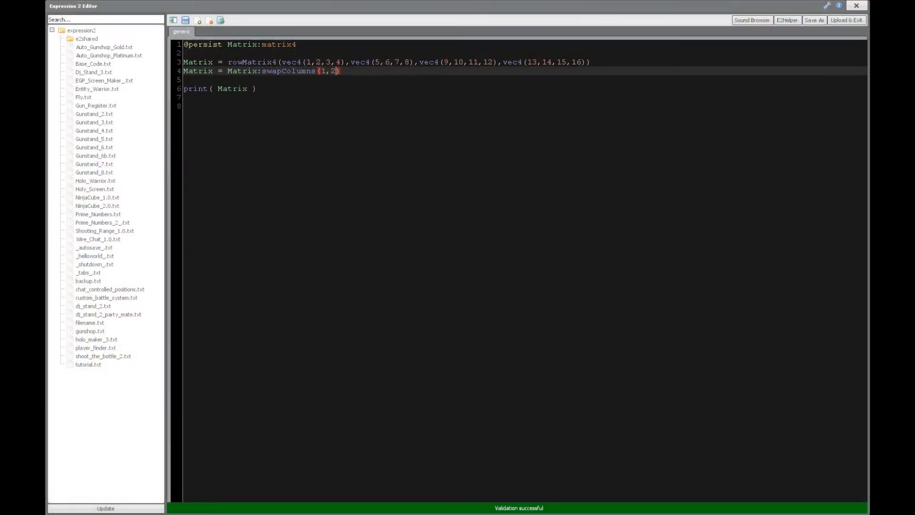
drag(227, 61, 590, 62)
text(mat)
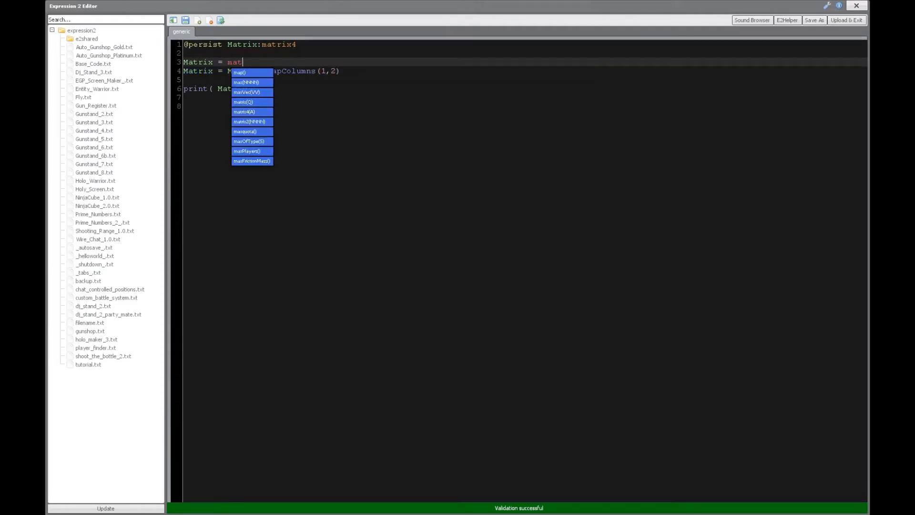
text(rix4)
key(BackSpace)
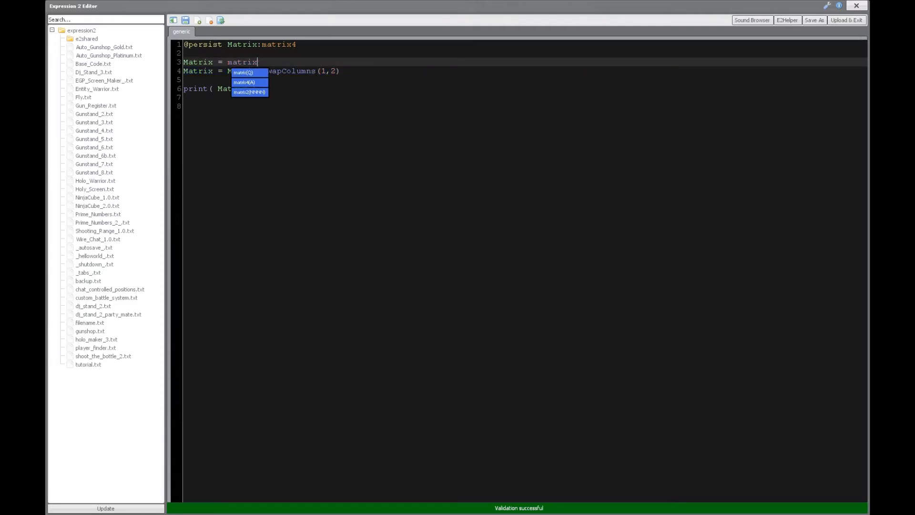
text(4)
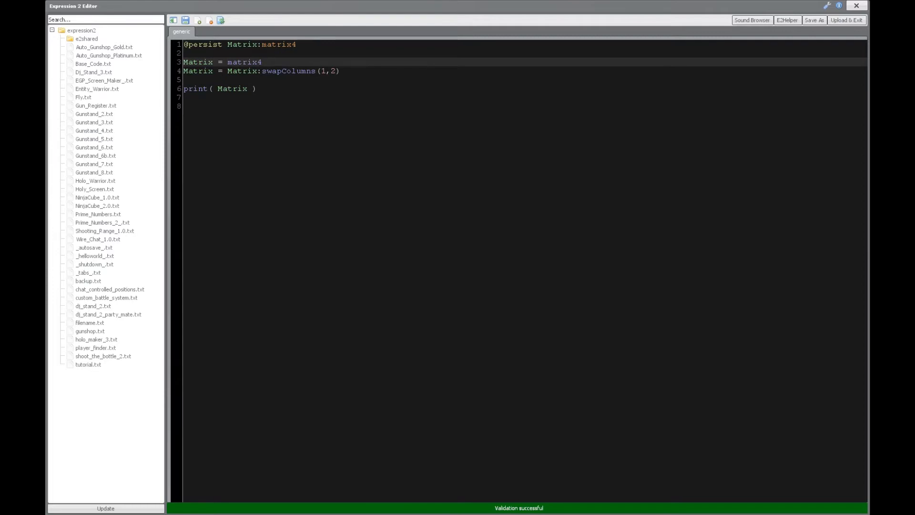
text(())
double_click(290, 70)
text(set)
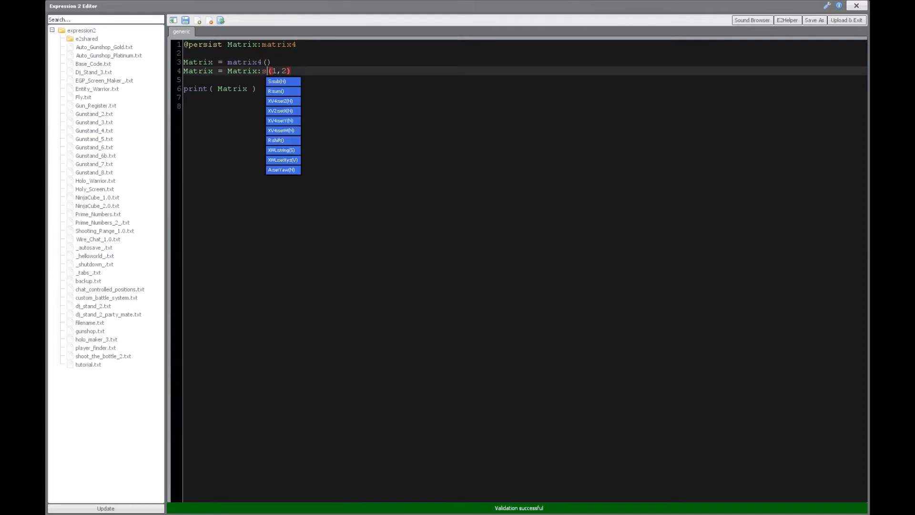
text(Row)
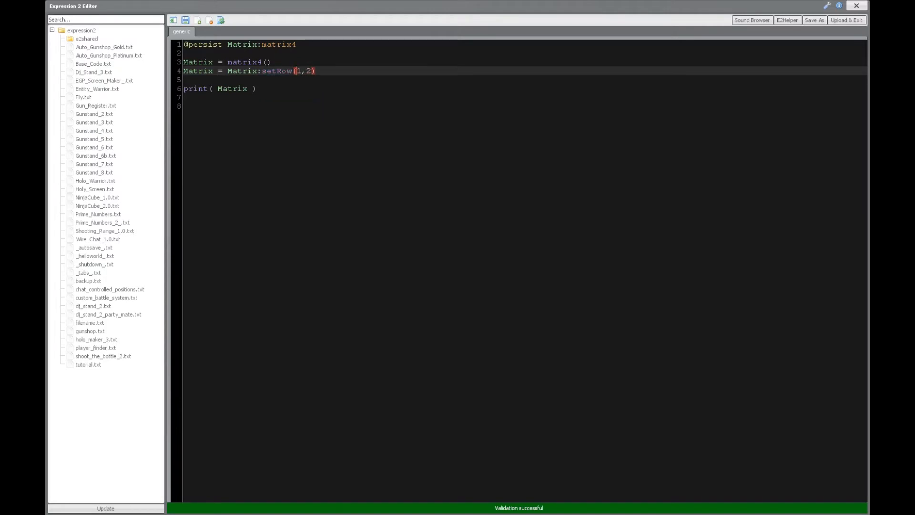
- Change line 4 to setRow(1,1,2,3,4), upload to print the result and reopen the code
key(Right)
key(BackSpace)
text(1,2,3,4)
click(847, 20)
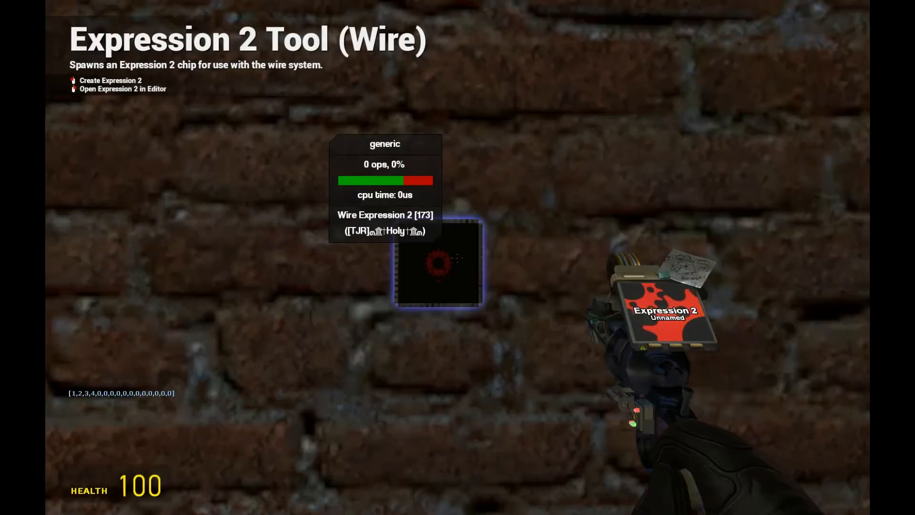
right_click(458, 257)
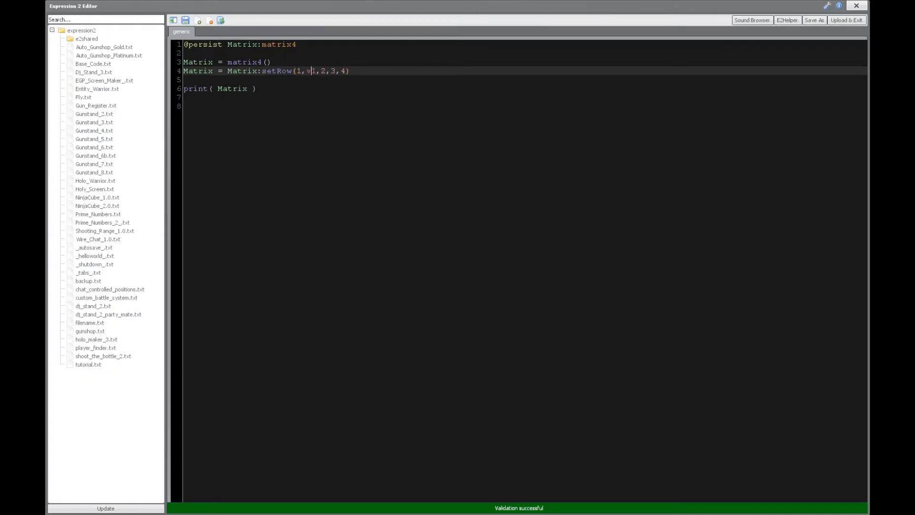
text(vec4()
text())
- Empty matrix4() on line 3, change setRow to setColumn, upload and reopen the code
key(Up)
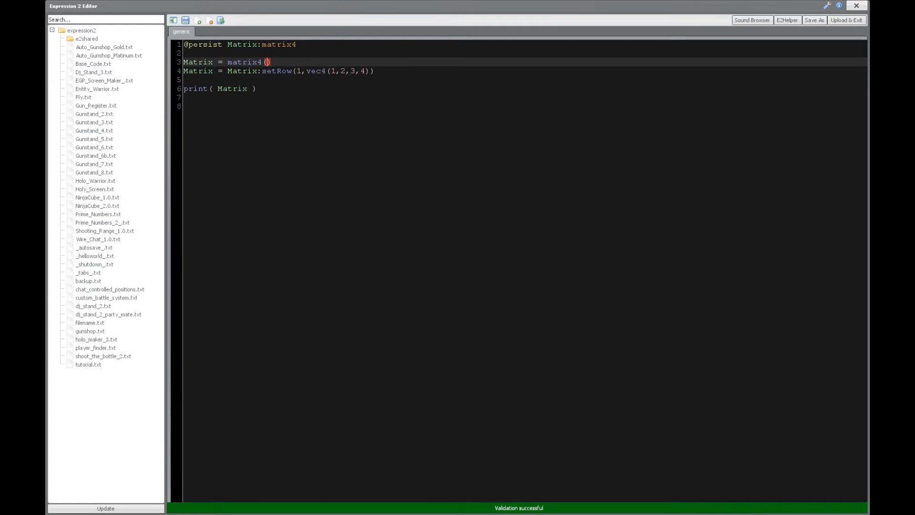
text(M3)
text(,)
text(M)
key(BackSpace)
key(BackSpace)
key(BackSpace)
key(BackSpace)
key(Down)
key(BackSpace)
key(BackSpace)
key(BackSpace)
text(C)
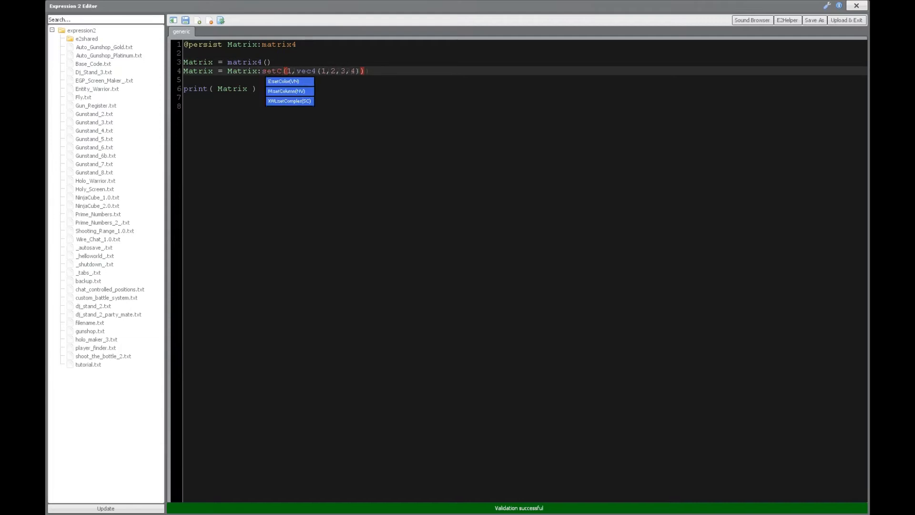
text(olumn)
click(847, 21)
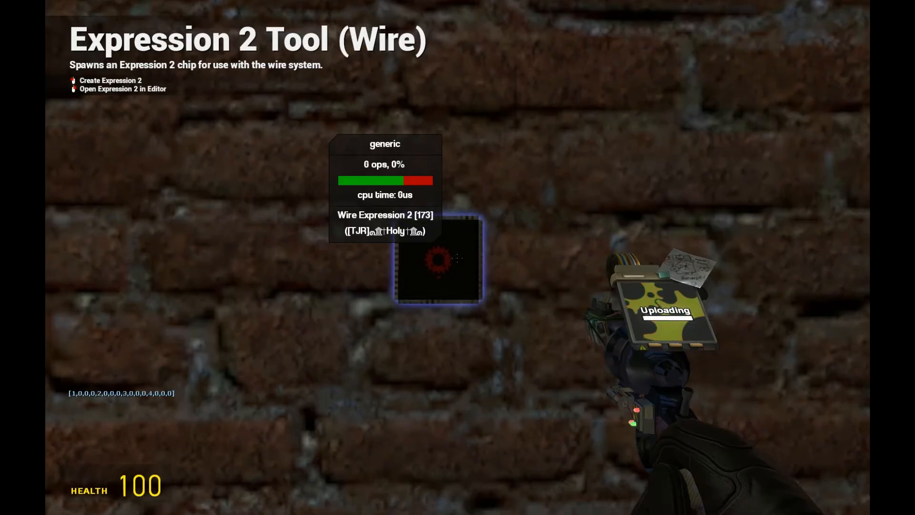
right_click(458, 257)
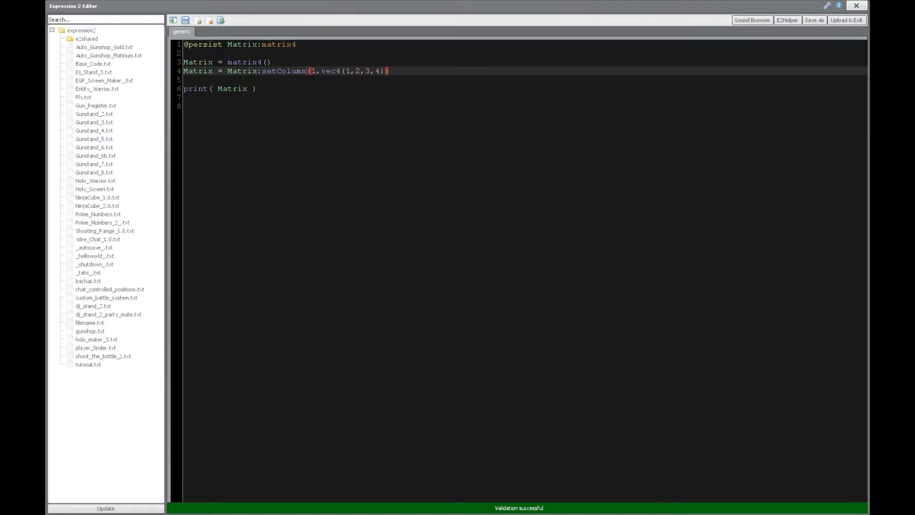
- Remove the vec4 wrapper from setColumn's arguments, re-upload and reopen the editor
double_click(331, 71)
key(Delete)
click(847, 20)
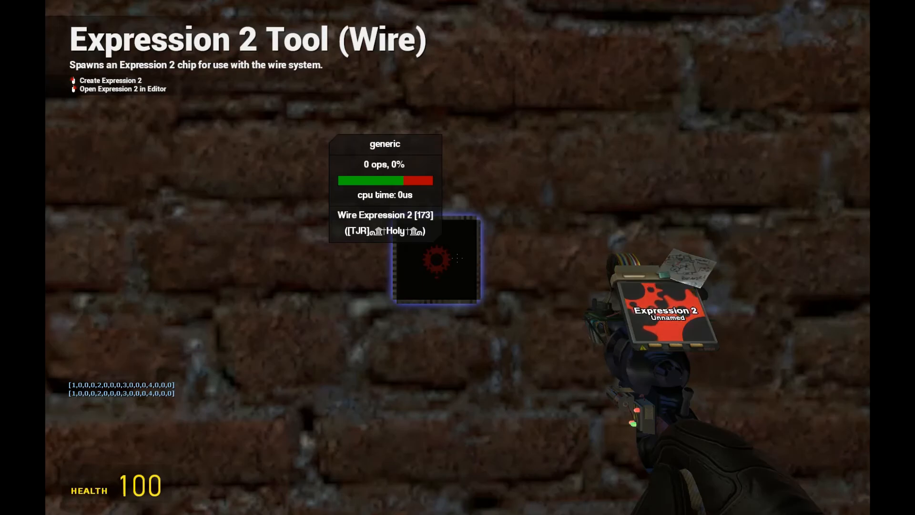
right_click(458, 258)
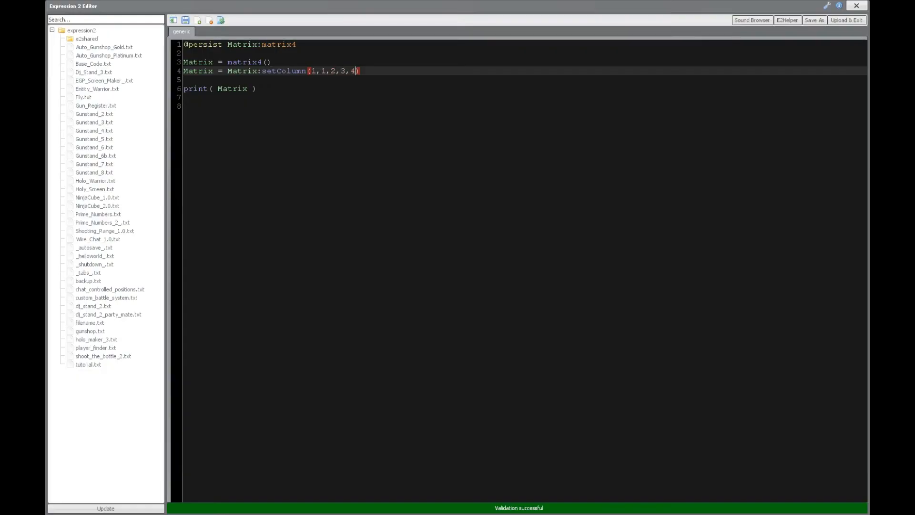
- Change line 4 to setDiagonal and line 3 to identity4(), upload and reopen after the error
key(shift+Left)
key(shift+Left)
key(shift+Left)
text(Di)
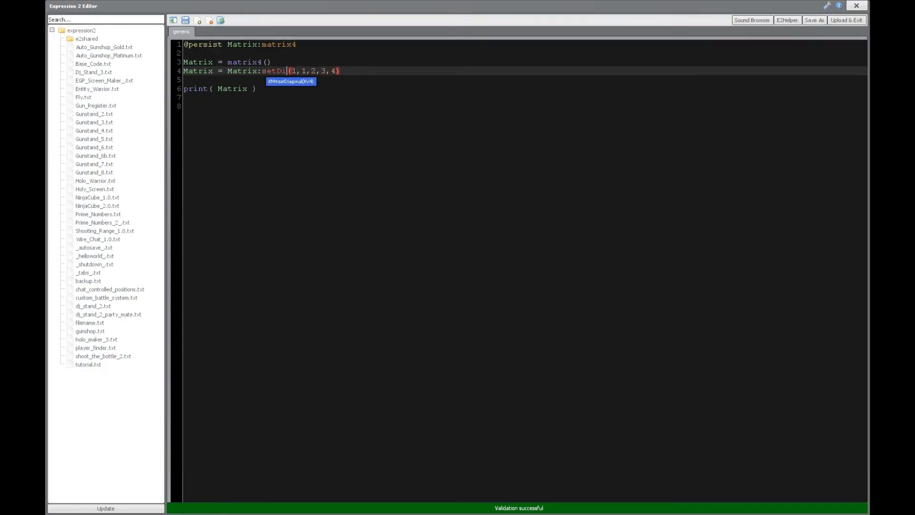
text(agnal)
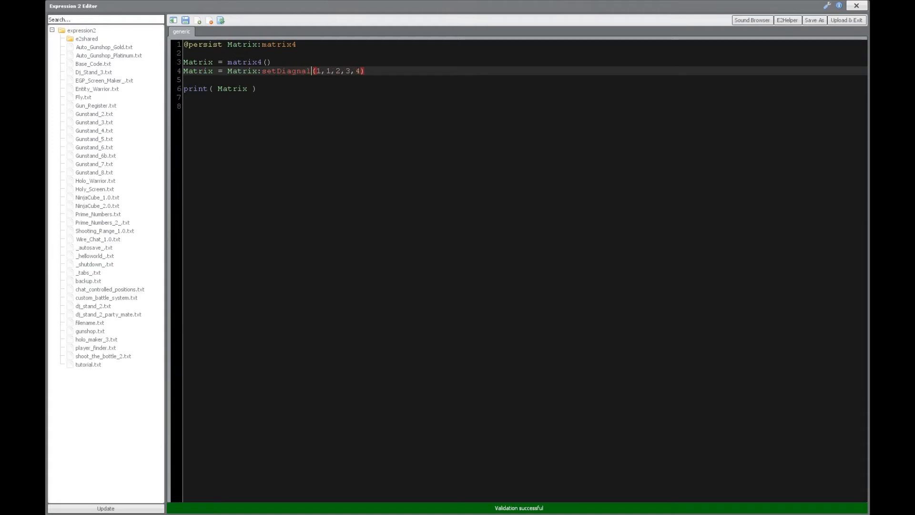
key(BackSpace)
key(BackSpace)
key(BackSpace)
text(onal)
double_click(243, 62)
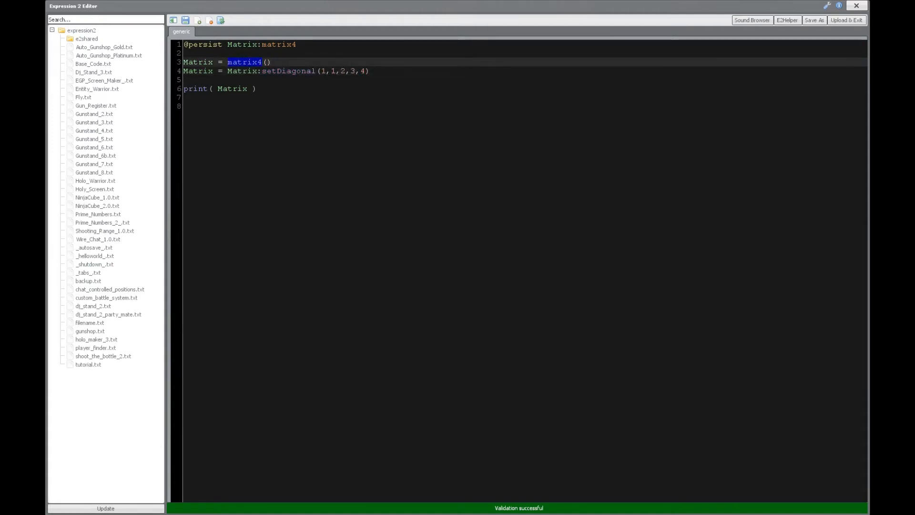
text(identity)
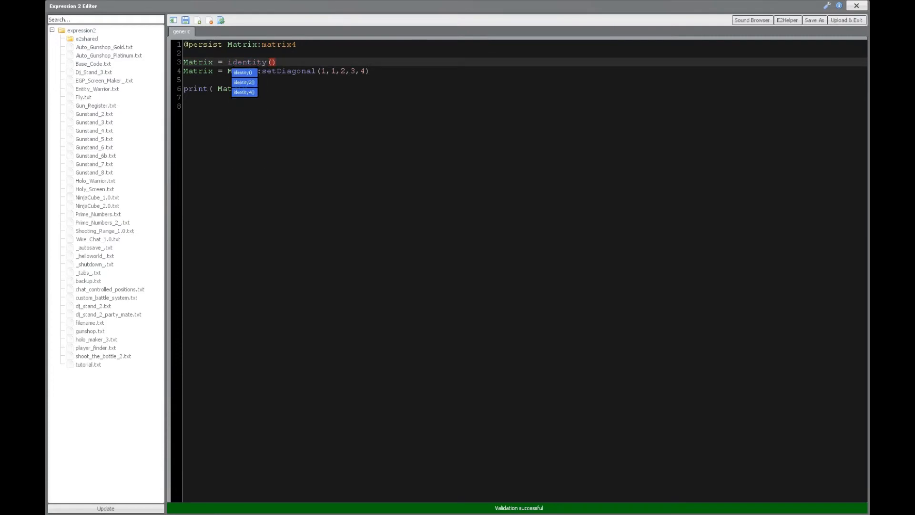
text(4)
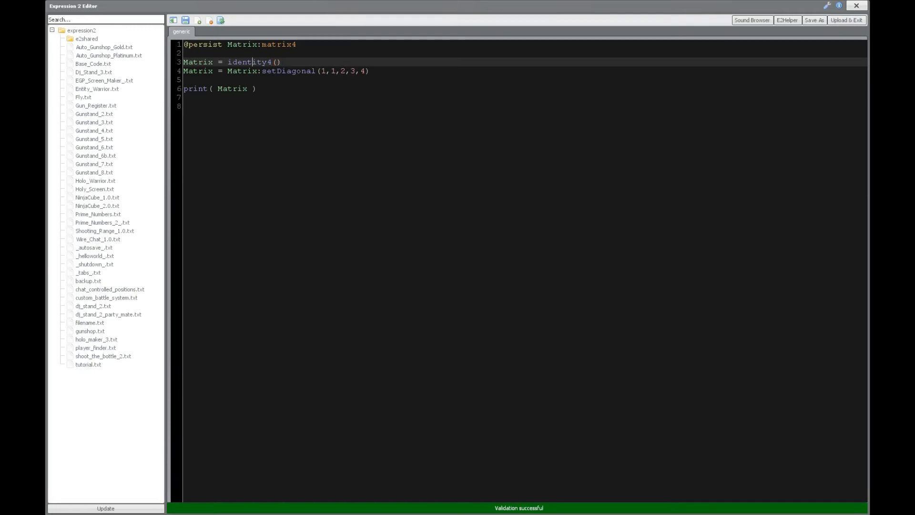
double_click(334, 71)
click(847, 20)
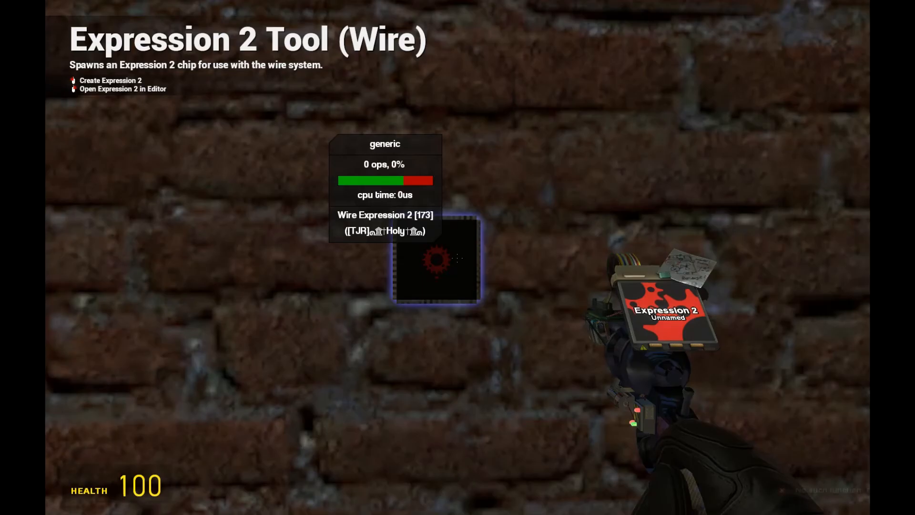
right_click(458, 258)
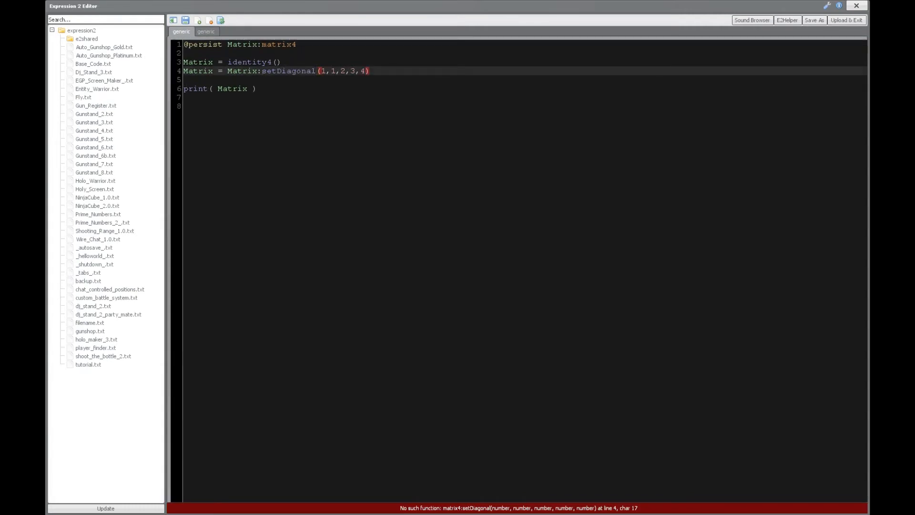
- Correct the setDiagonal(1,2,3,4) call, upload to print the diagonal matrix and reopen the code
key(BackSpace)
key(BackSpace)
key(BackSpace)
click(847, 20)
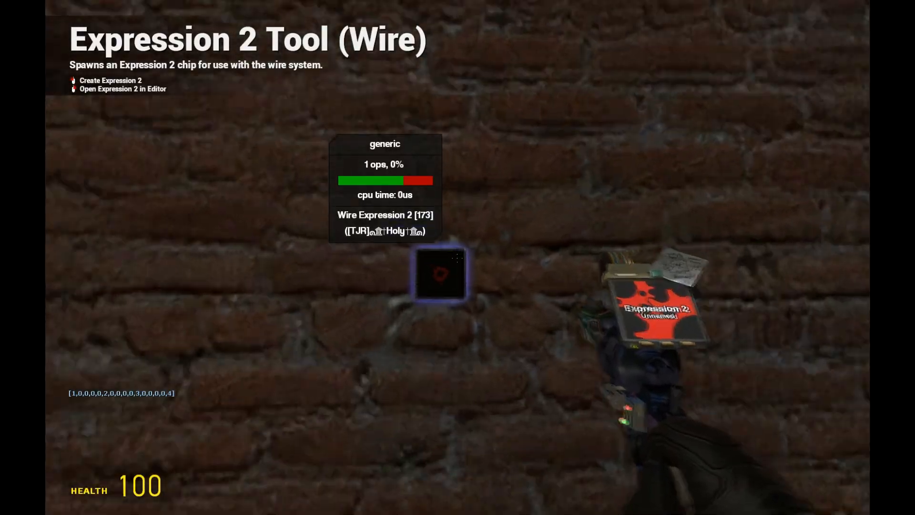
right_click(435, 274)
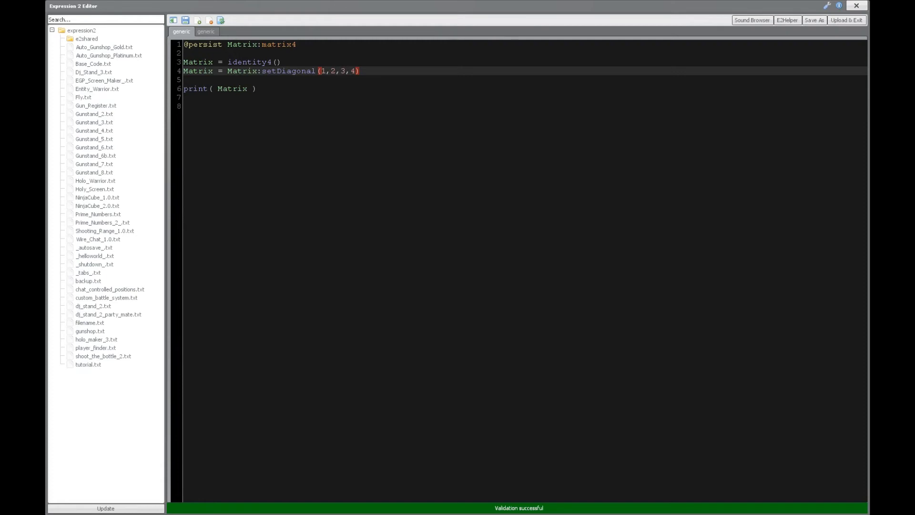
key(shift+Right)
key(shift+Right)
key(shift+Right)
- Change the print argument from Matrix to matrix4(owner()) and upload the script
click(248, 89)
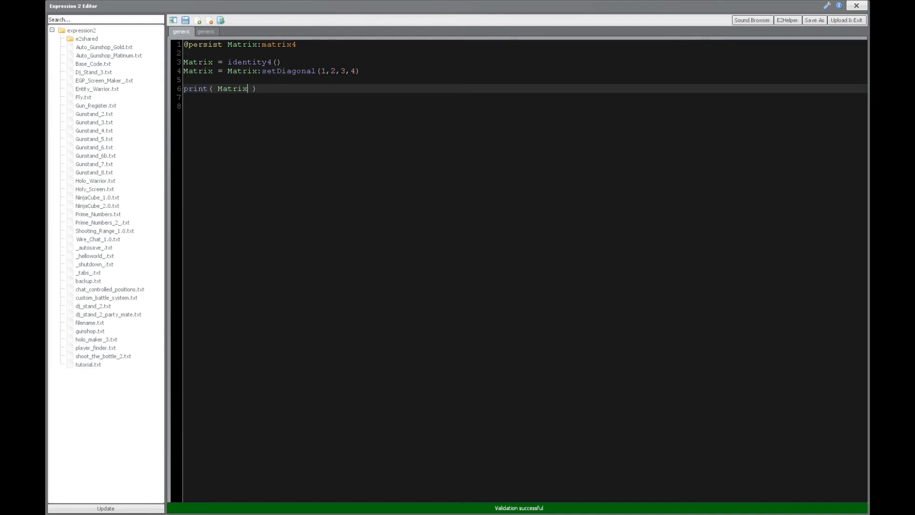
key(BackSpace)
key(BackSpace)
key(BackSpace)
text(matrxc)
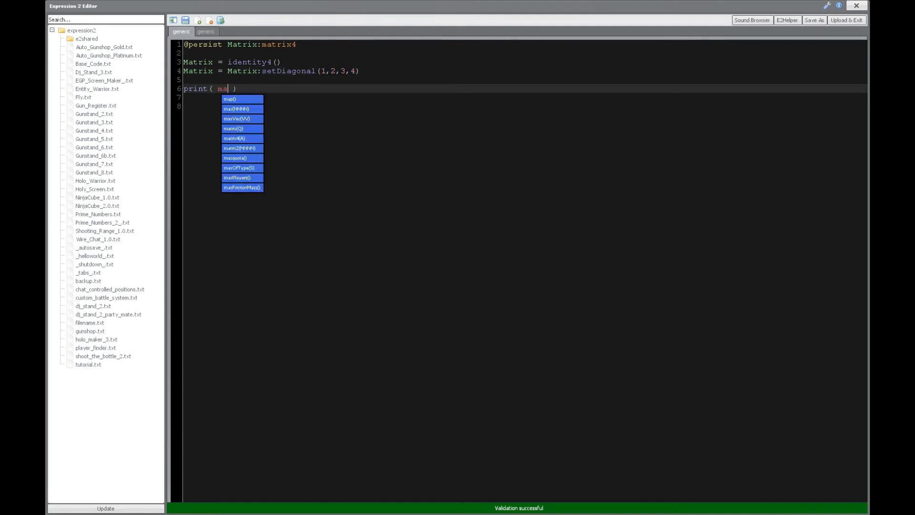
key(BackSpace)
key(BackSpace)
text(ix)
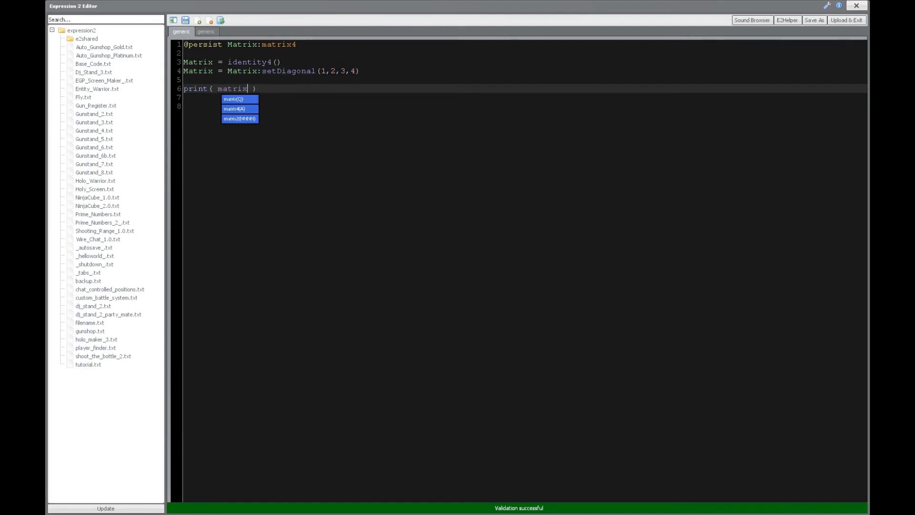
text(4()
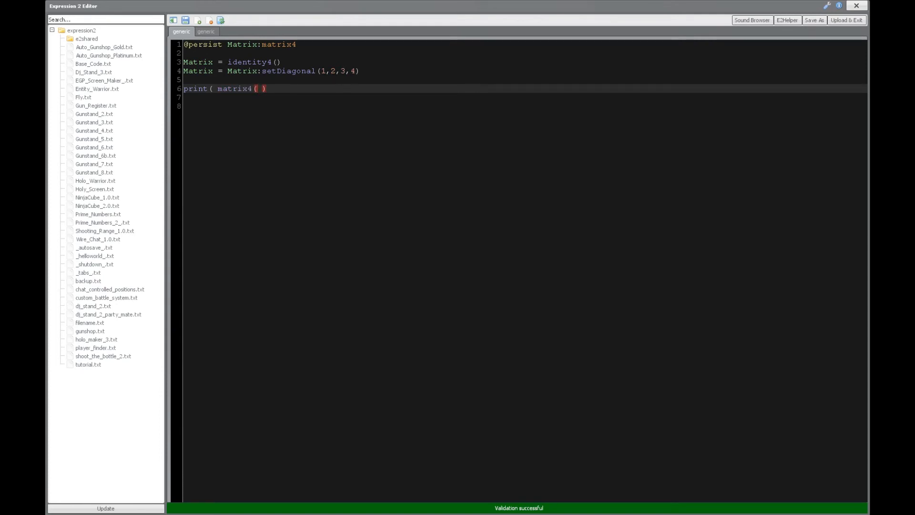
text(owner()))
click(847, 19)
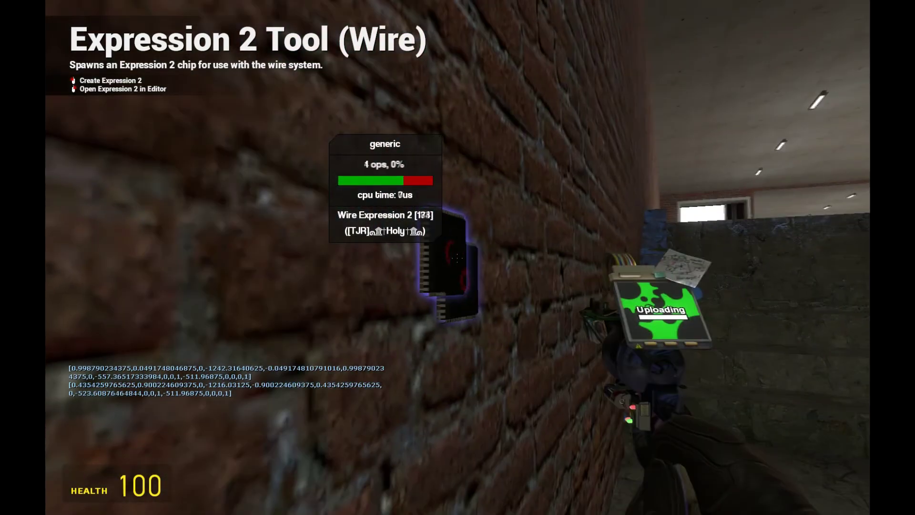
- Place chips on the wall to print the owner's entity matrix, then reopen the chip's code
click(458, 258)
key(z)
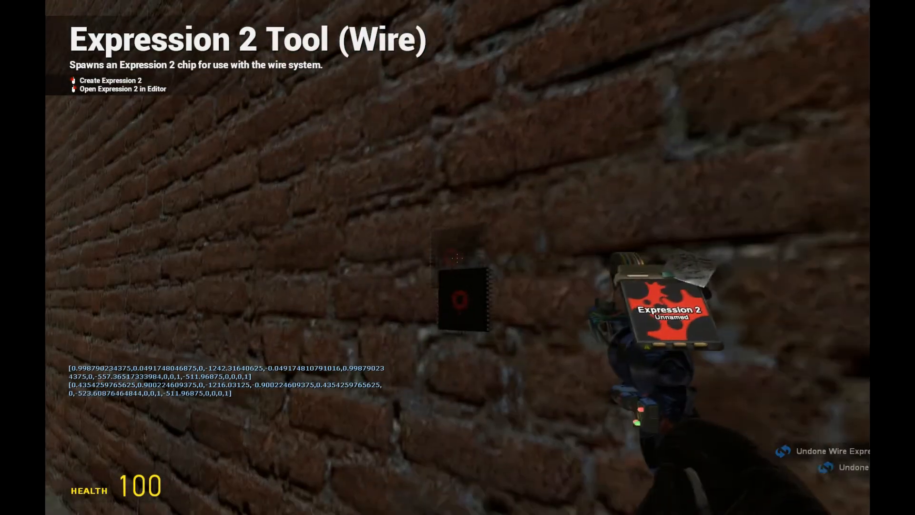
click(458, 258)
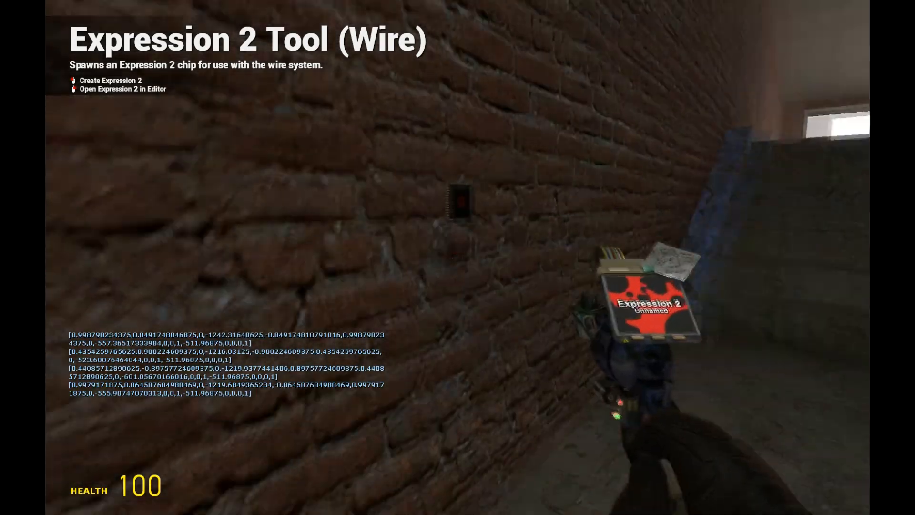
click(458, 258)
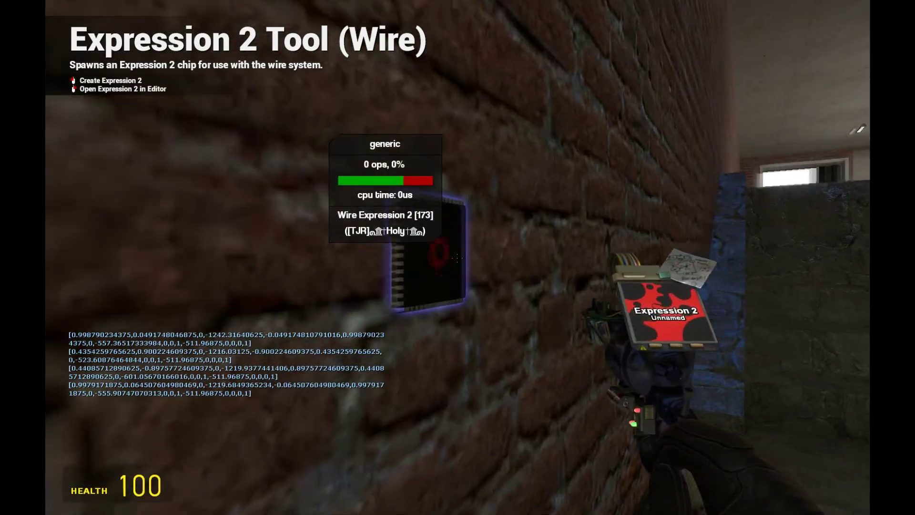
right_click(457, 258)
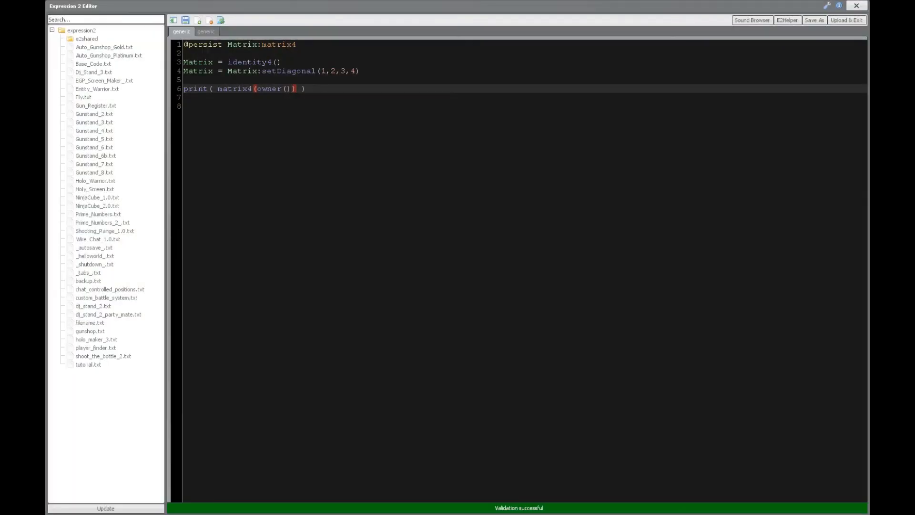
text(:angles()
- Upload print(matrix4(owner():angles())), fire at the chip to print rotation matrices, then reopen the code
click(847, 21)
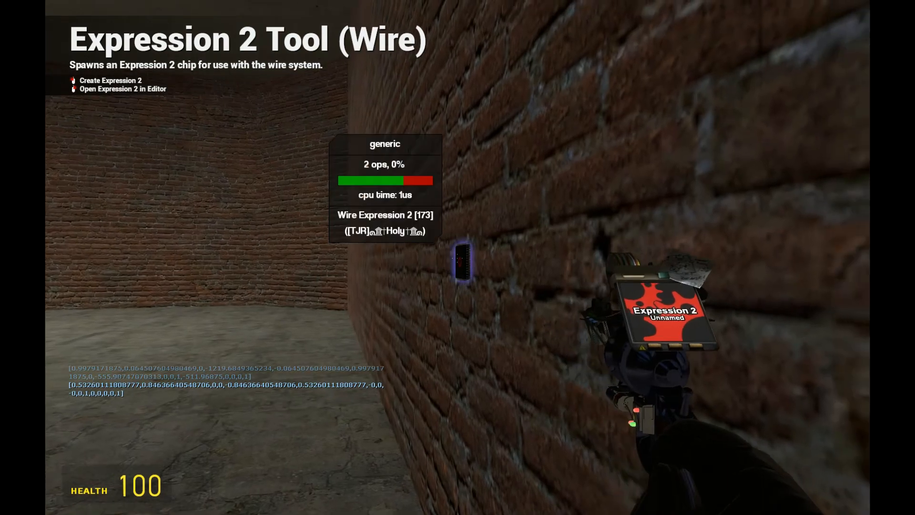
click(458, 258)
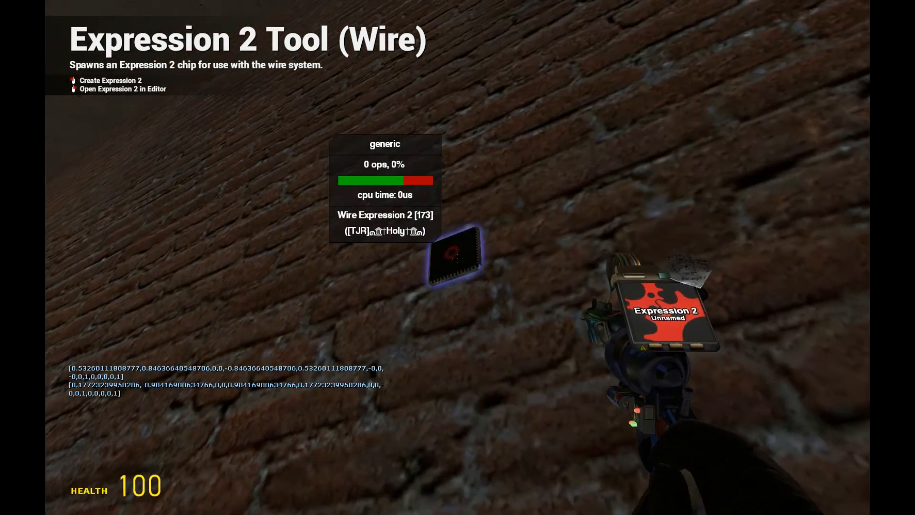
click(458, 258)
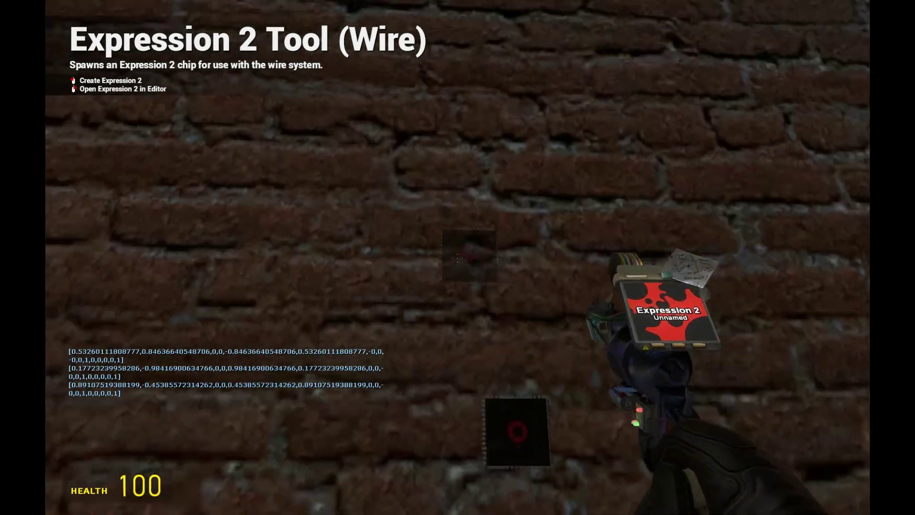
right_click(458, 257)
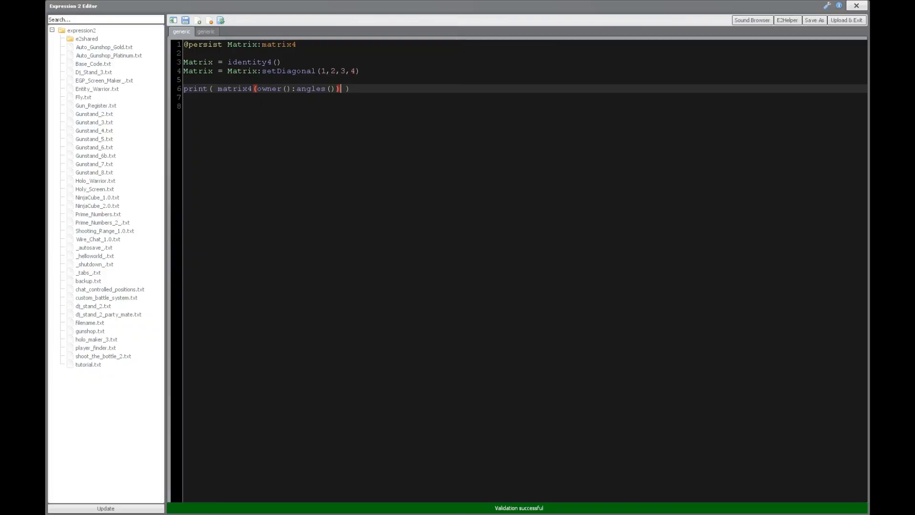
key(ctrl+shift+Left)
key(ctrl+shift+Left)
key(ctrl+shift+Left)
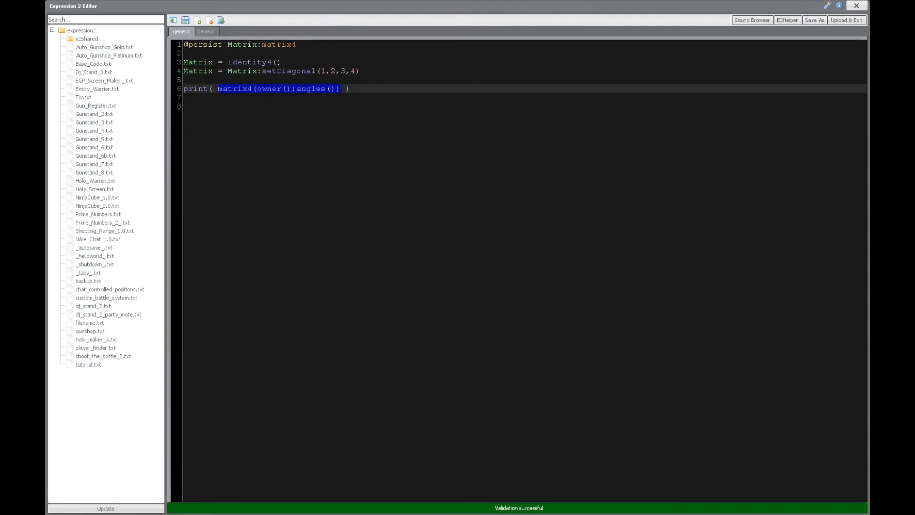
text(Matr)
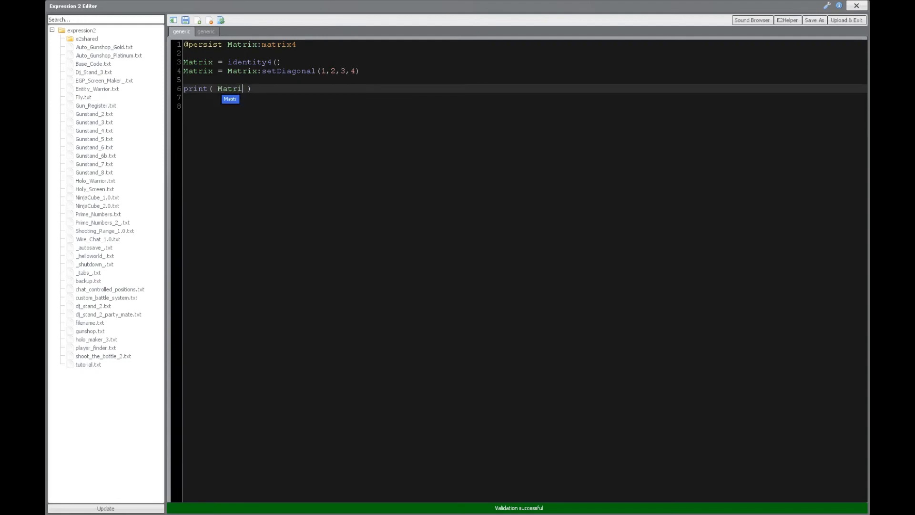
text(ix:x())
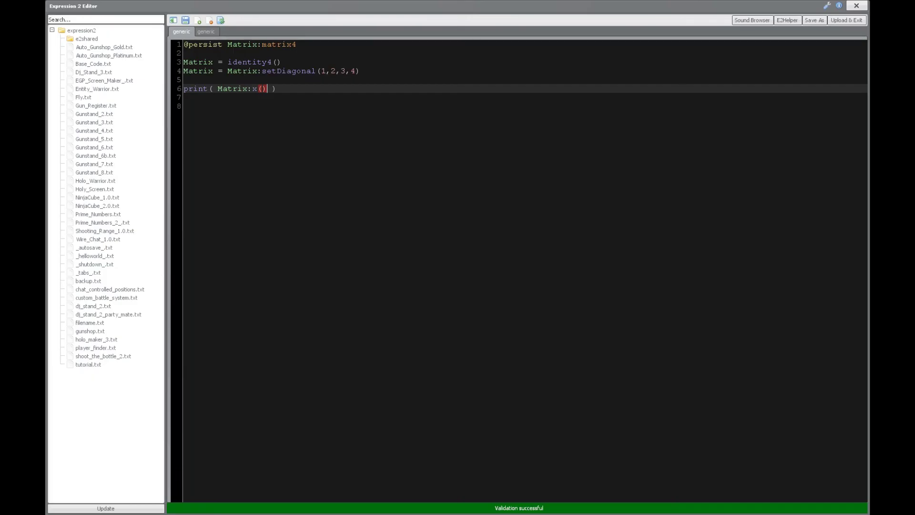
- Print the matrix's y column, then its z column, uploading after each change
key(BackSpace)
key(BackSpace)
key(BackSpace)
text(y())
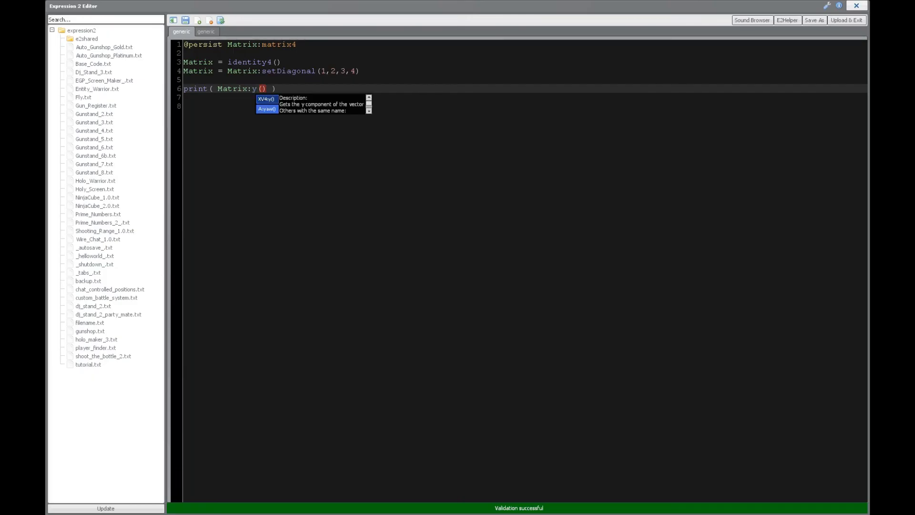
click(847, 20)
key(BackSpace)
text(z)
click(847, 20)
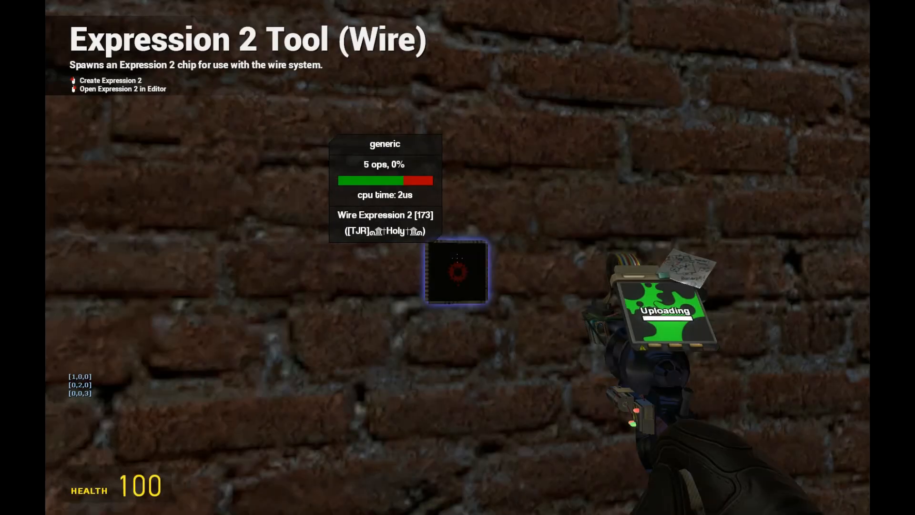
- Change the print argument to Matrix:pos() and upload to print the position row
right_click(458, 270)
key(BackSpace)
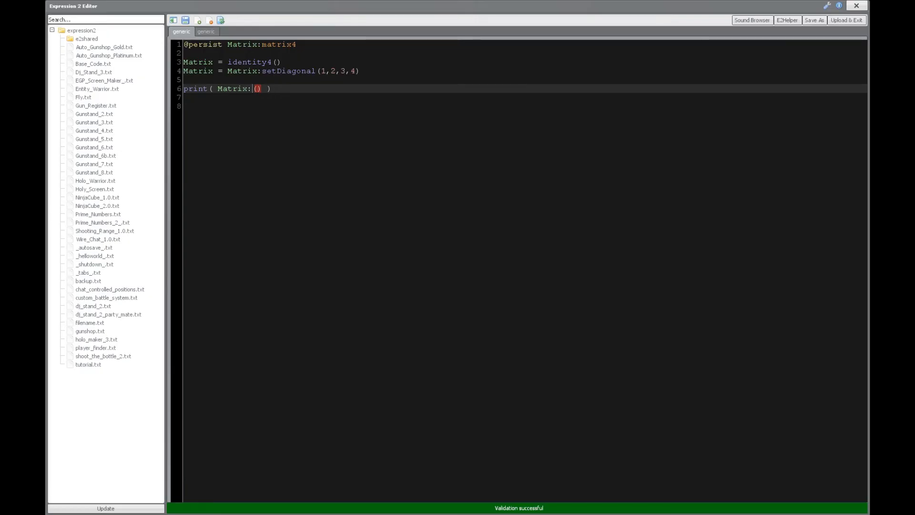
text(x)
click(846, 20)
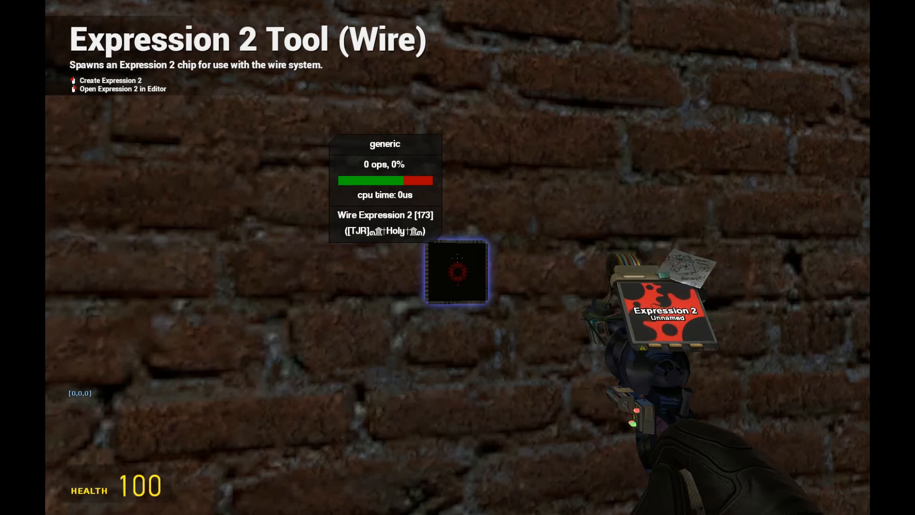
- Rewrite the print line as inverseA(Matrix) after Matrix:inverseA() is rejected
right_click(459, 272)
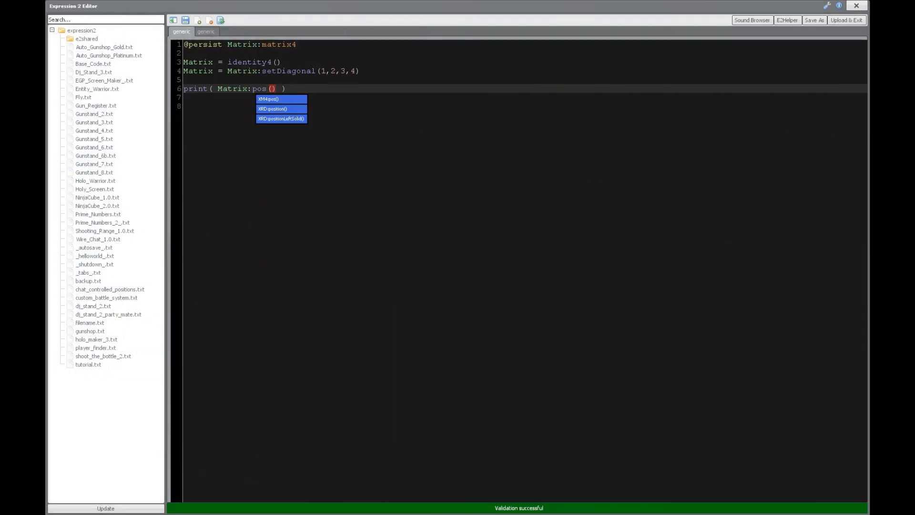
key(ctrl+shift+Left)
text(in)
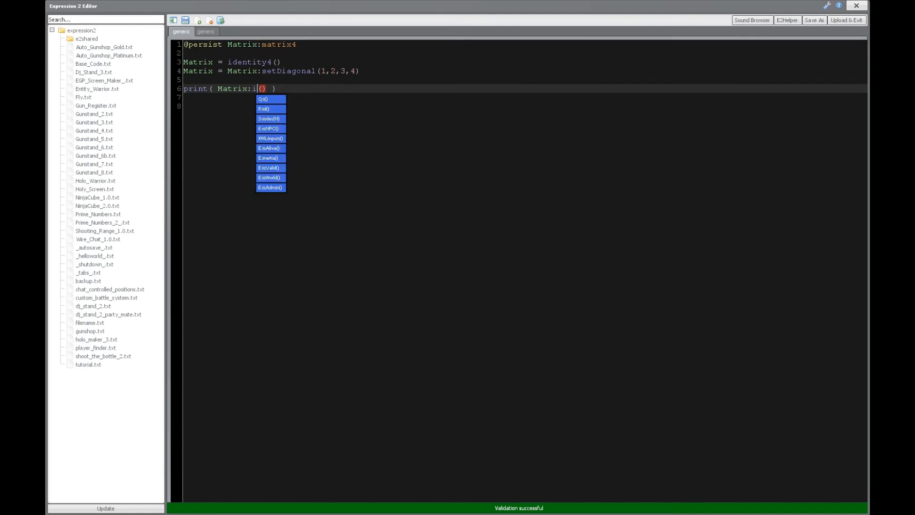
text(verse)
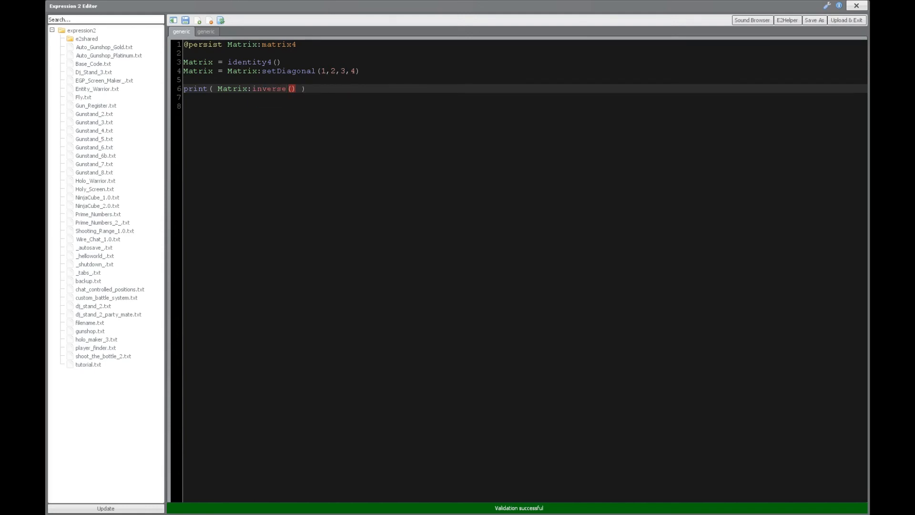
text(A)
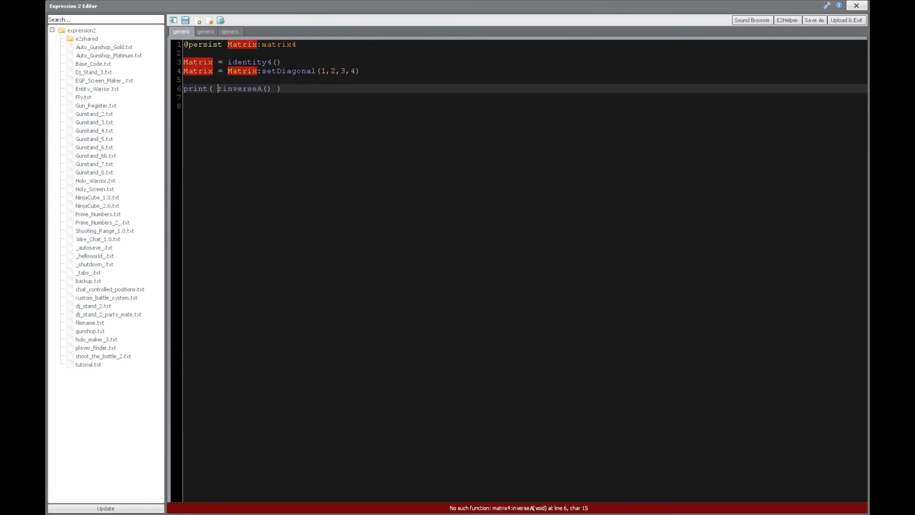
text(Matrix)
click(222, 88)
key(BackSpace)
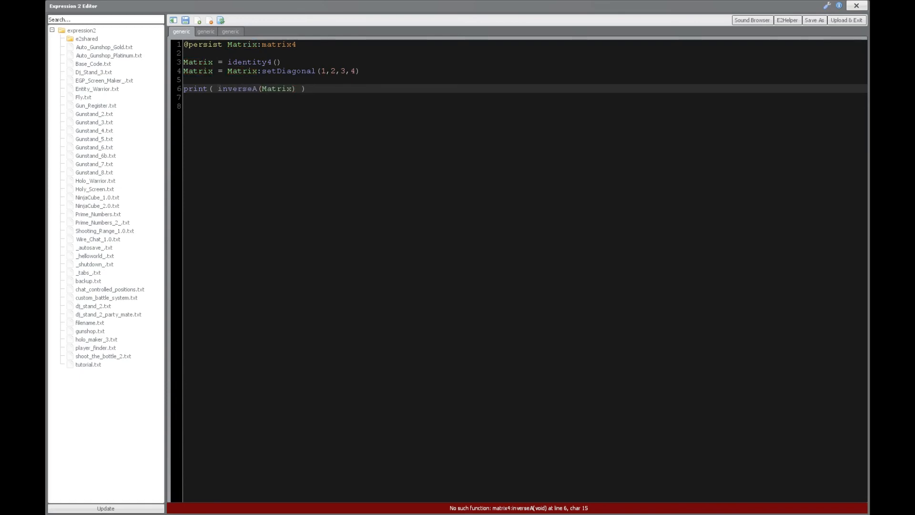